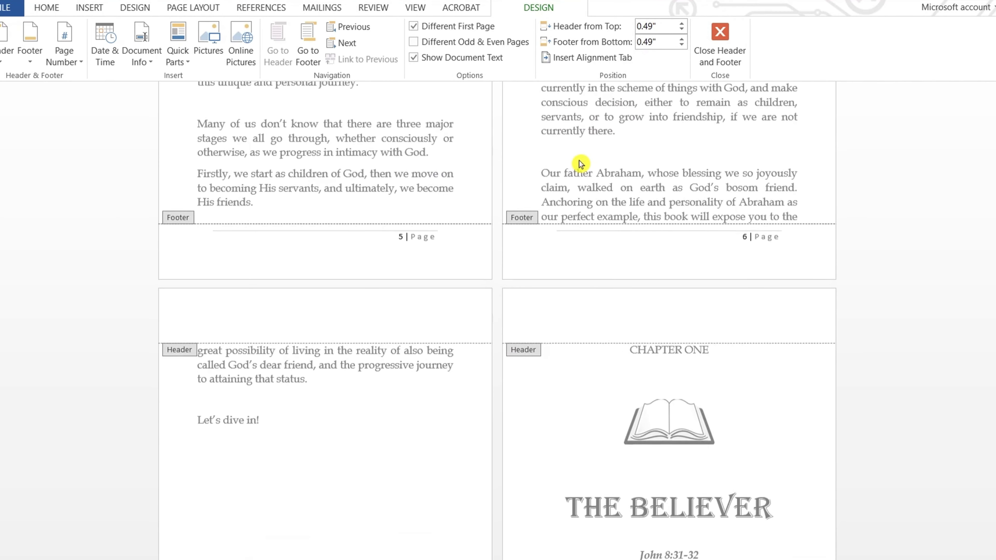
Step: Enter the book title "Abraham A Friend of God" in the header of page 7, before Chapter One
scroll(581, 164, down, 1)
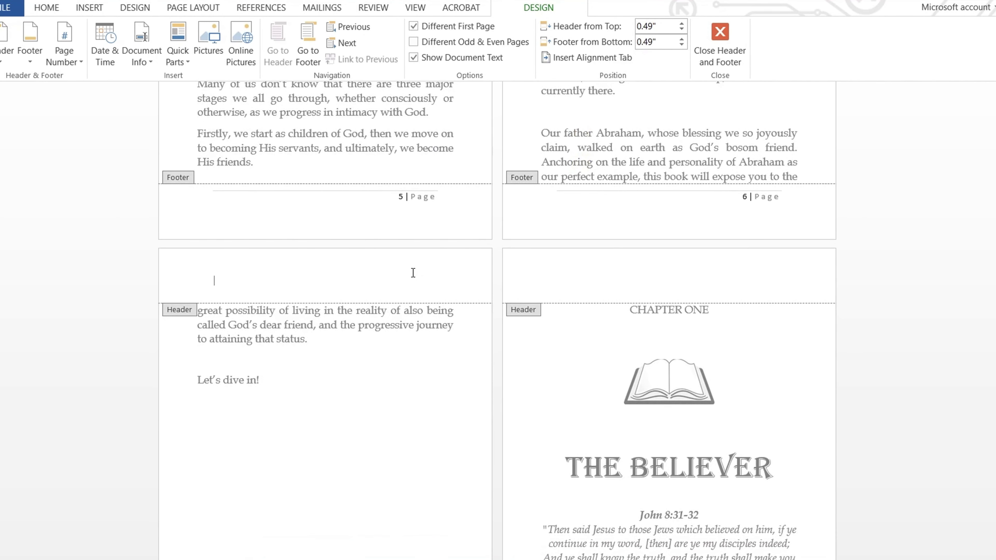
scroll(413, 273, down, 7)
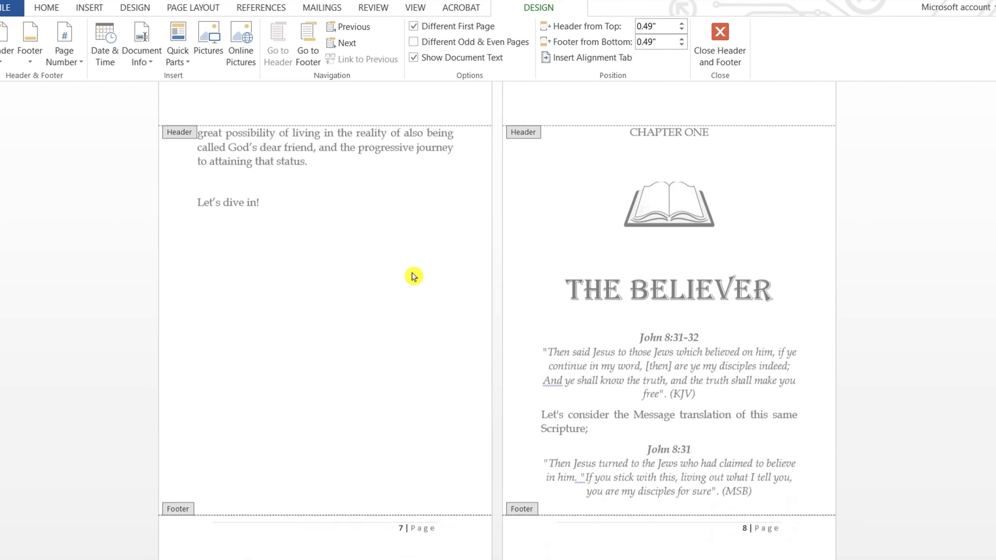
scroll(413, 275, up, 3)
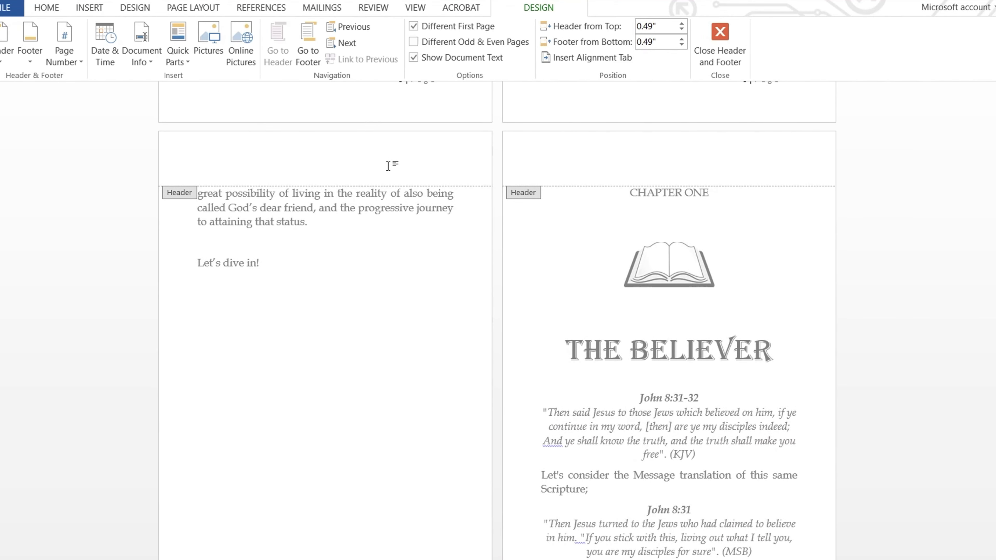
text(A)
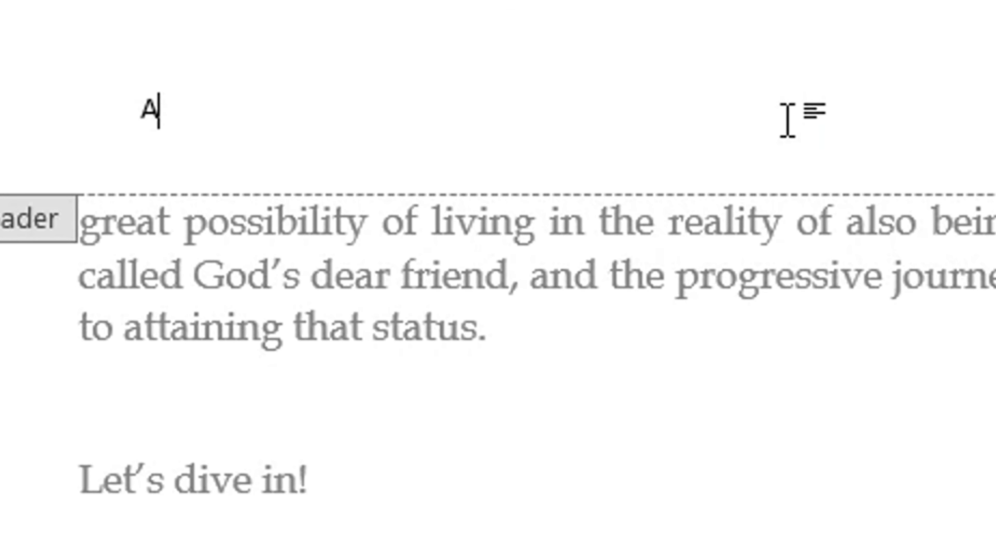
text(br)
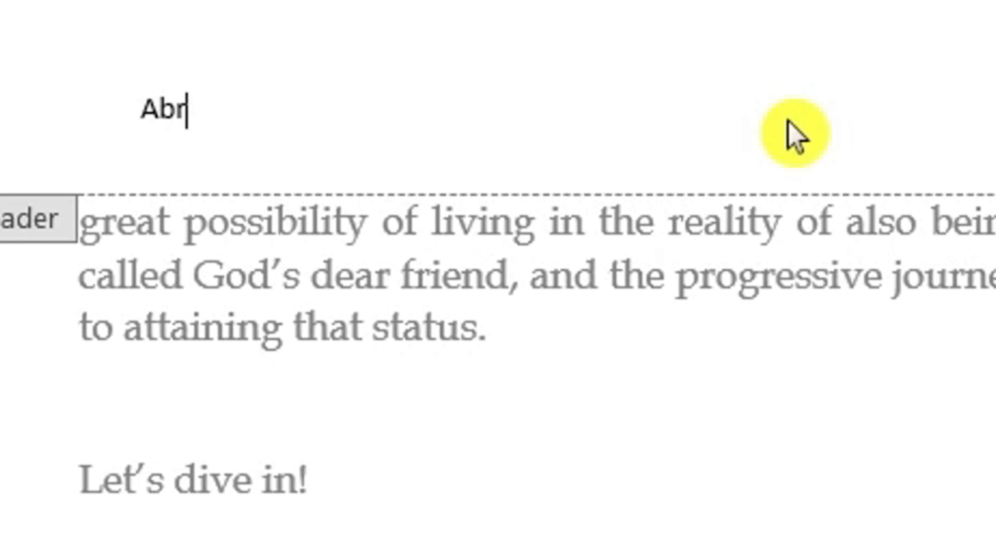
text(aham A)
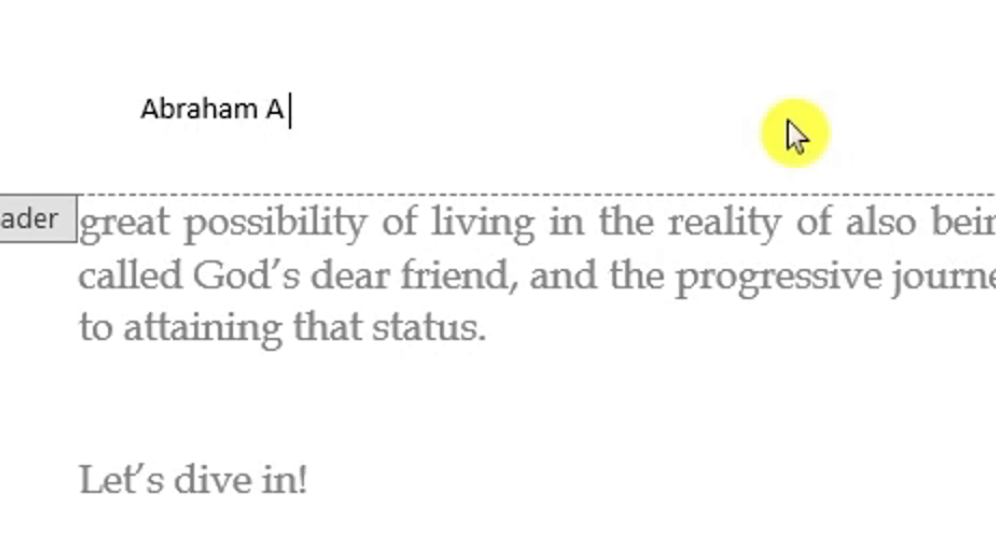
text( Frien)
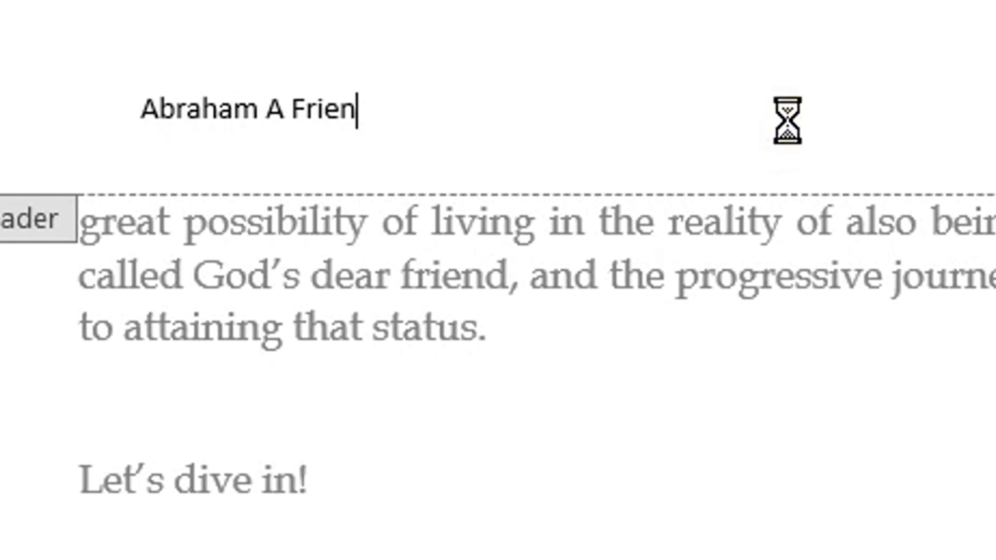
key(BackSpace)
text(d)
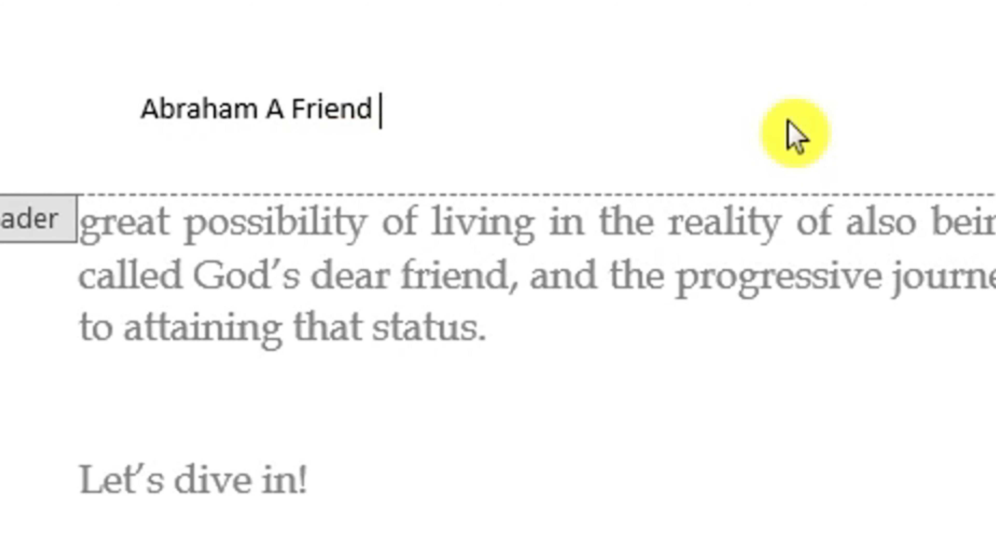
text( of God)
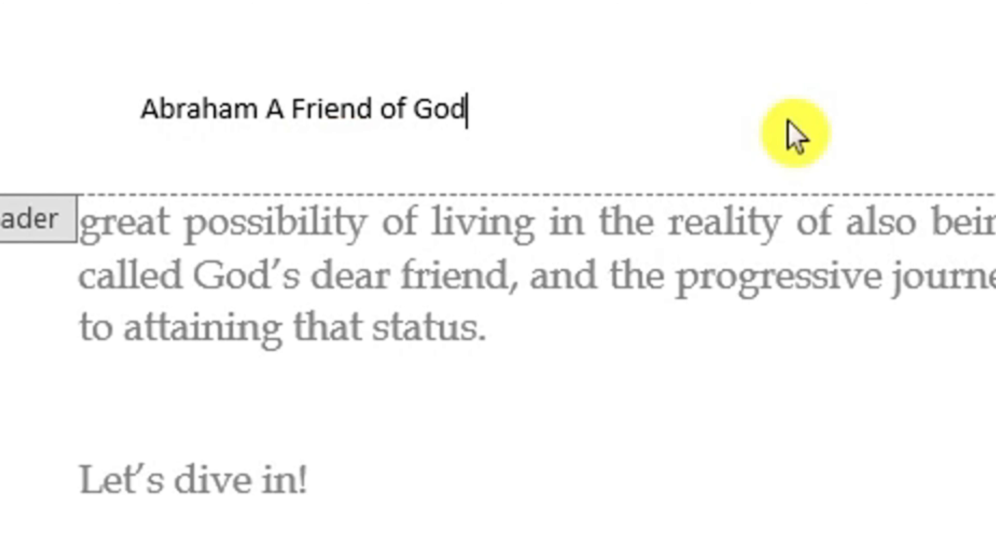
Step: Make the header text "Abraham A Friend of God" italic and align it to the right
key(ctrl+a)
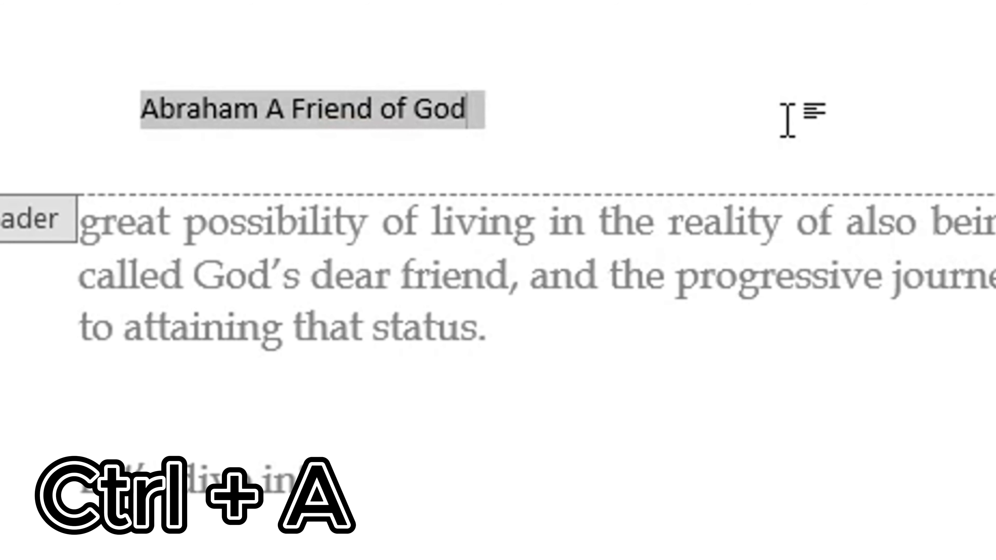
key(ctrl+i)
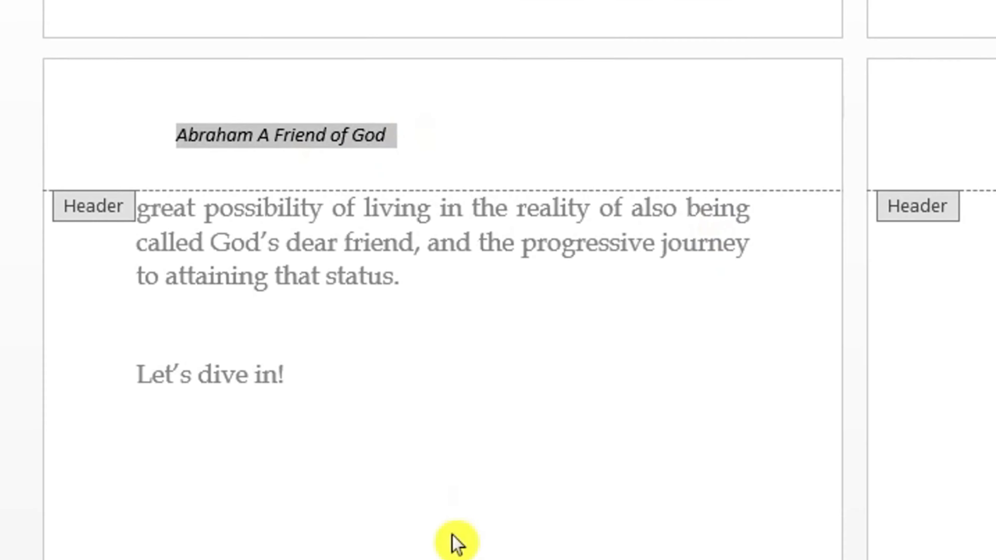
scroll(451, 544, down, 7)
scroll(452, 544, up, 1)
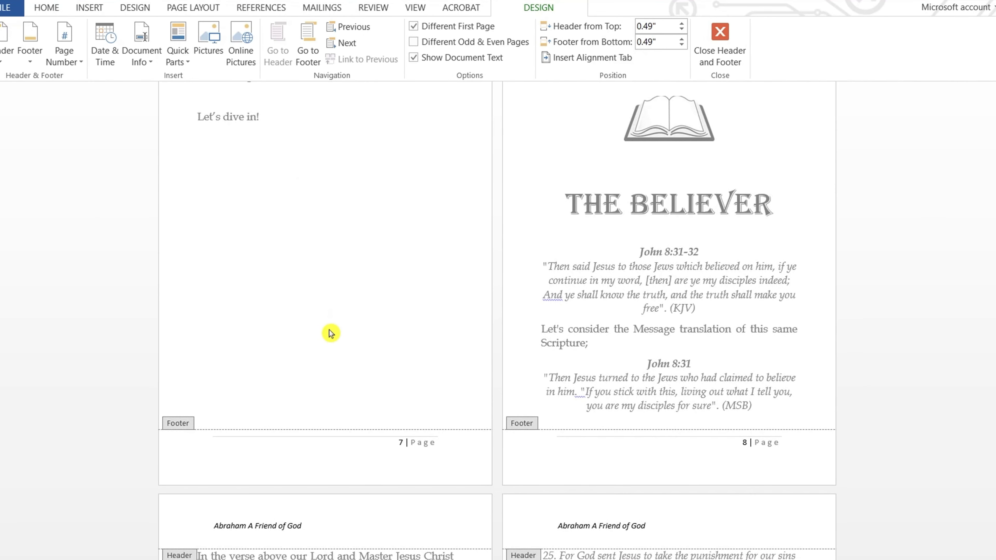
key(ctrl+r)
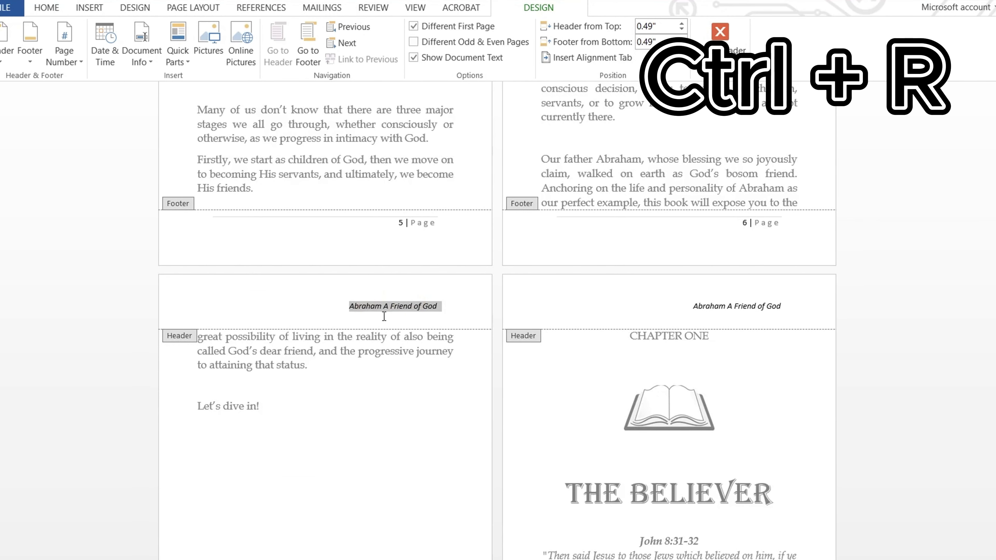
Step: Edit the header and turn on Different Odd & Even Pages
scroll(396, 336, down, 1)
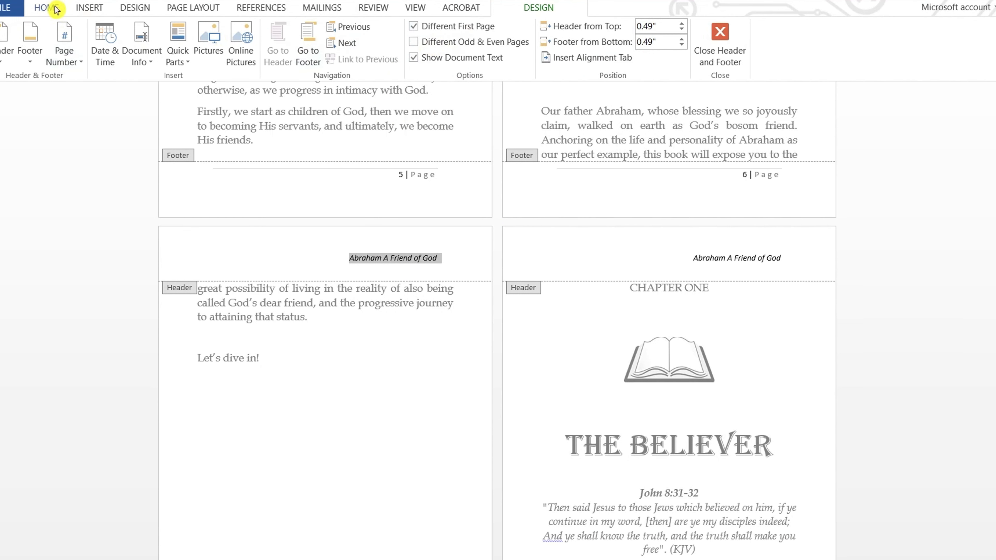
click(47, 7)
click(89, 8)
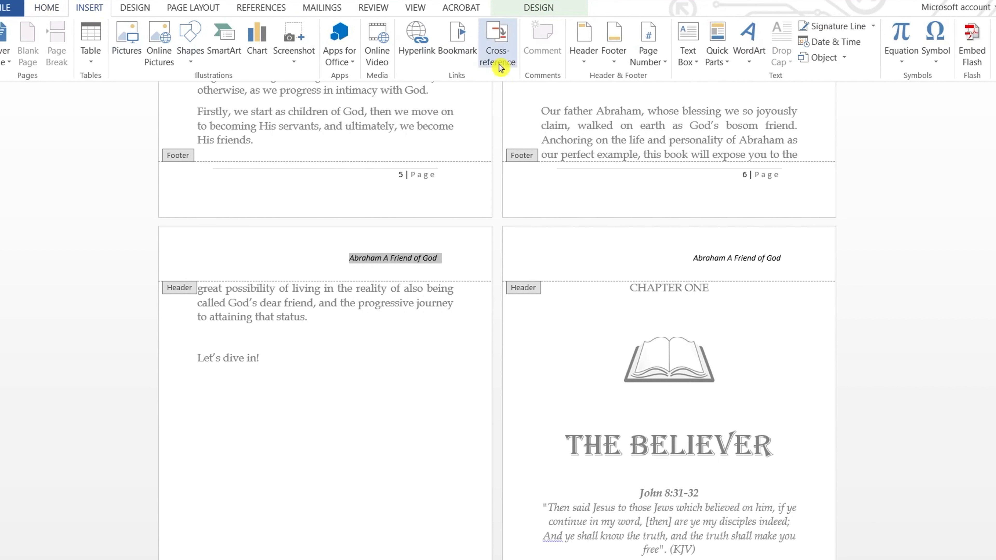
click(584, 53)
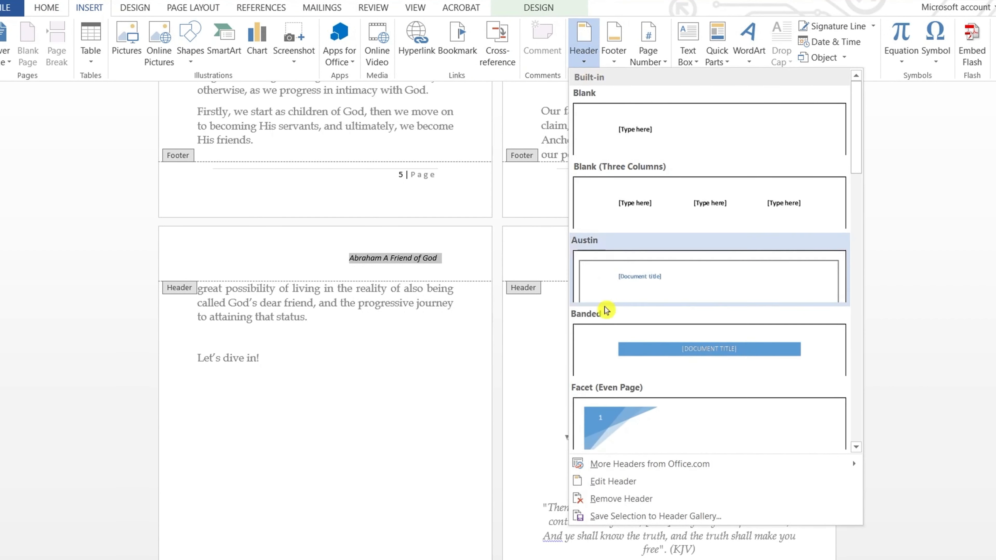
click(613, 482)
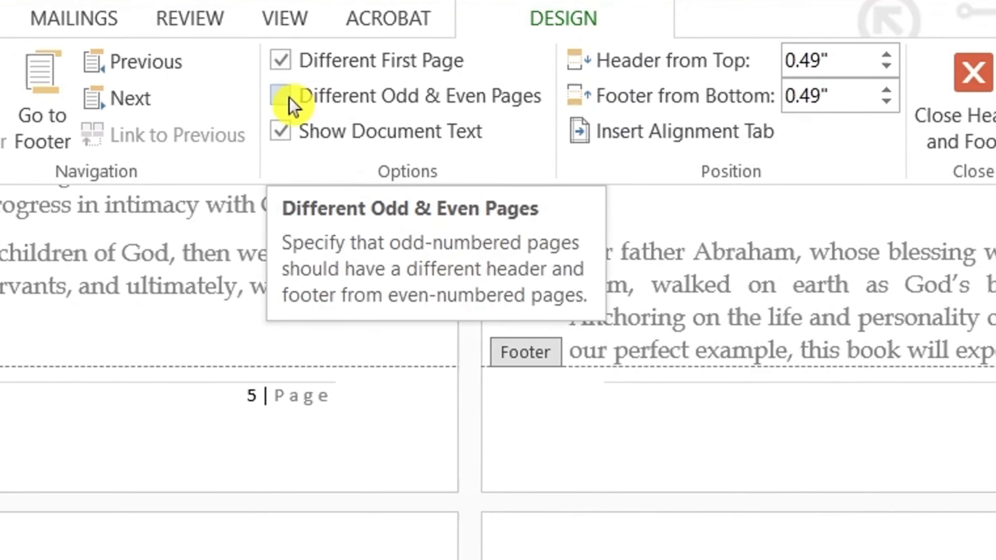
click(212, 132)
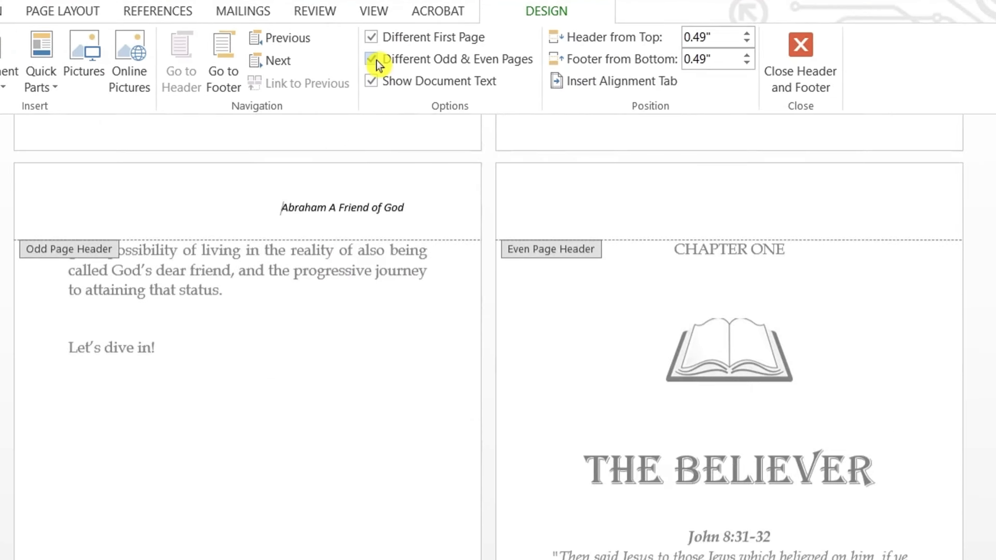
Step: Set the right indent of the odd page header's book title to -0.3" and return to the document body
scroll(391, 310, up, 2)
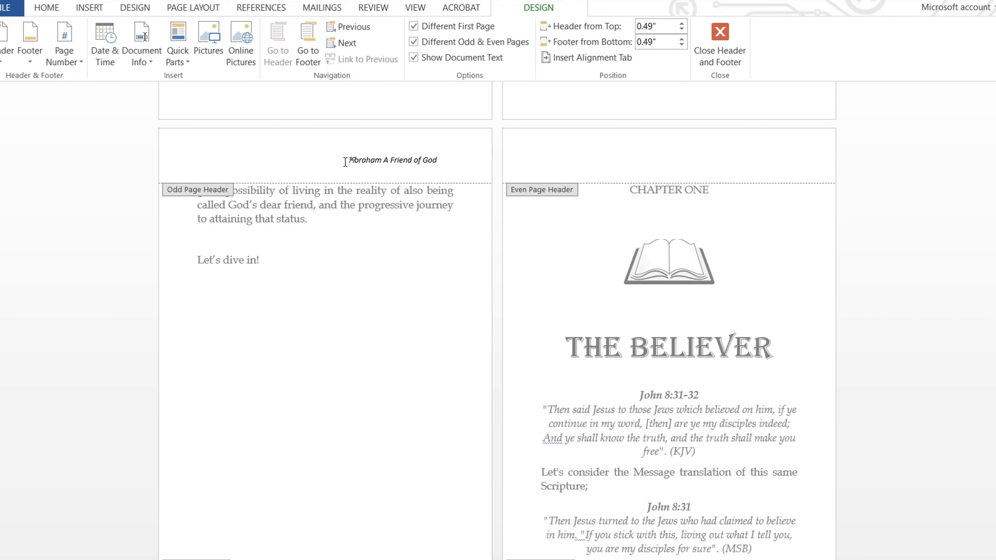
drag(345, 161, 451, 161)
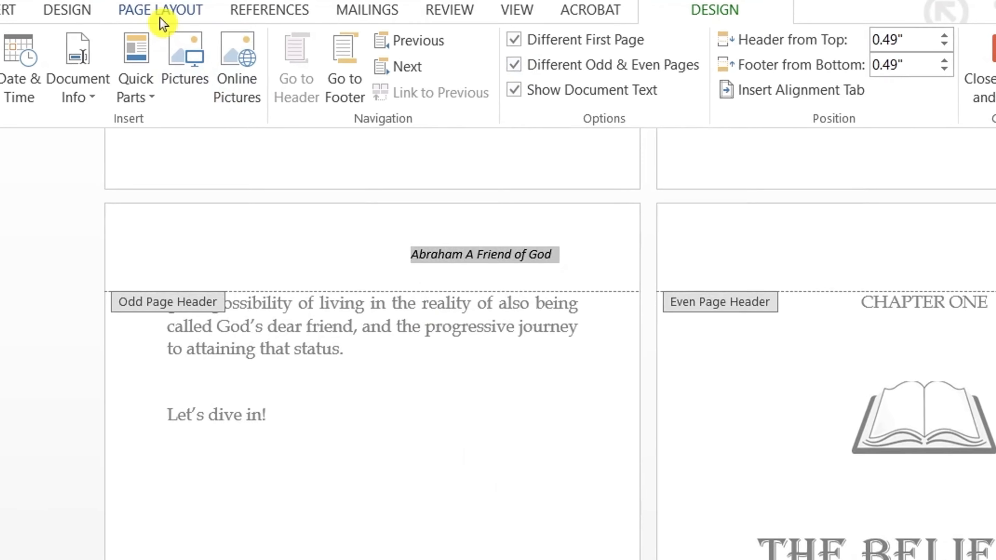
click(163, 24)
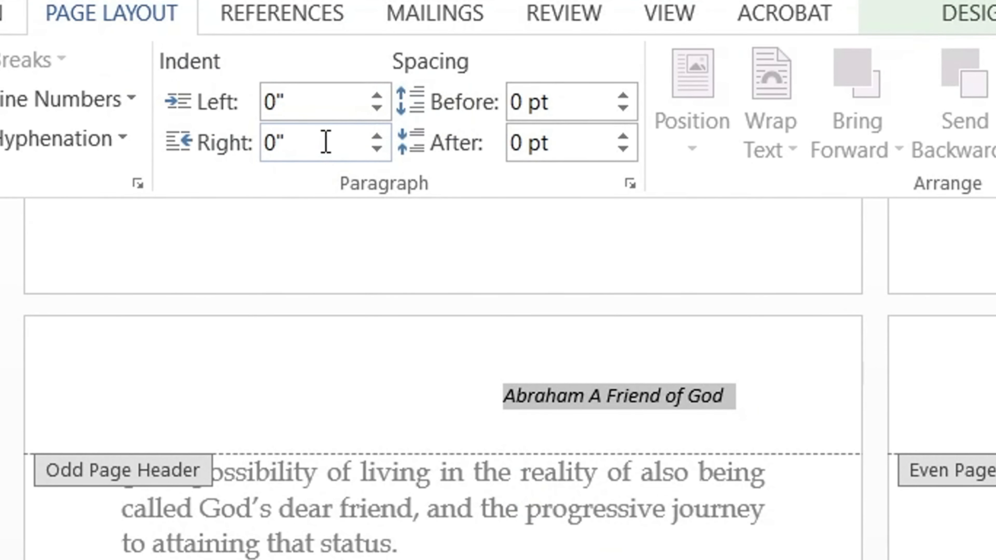
click(326, 142)
text(-0.)
text(3)
key(Return)
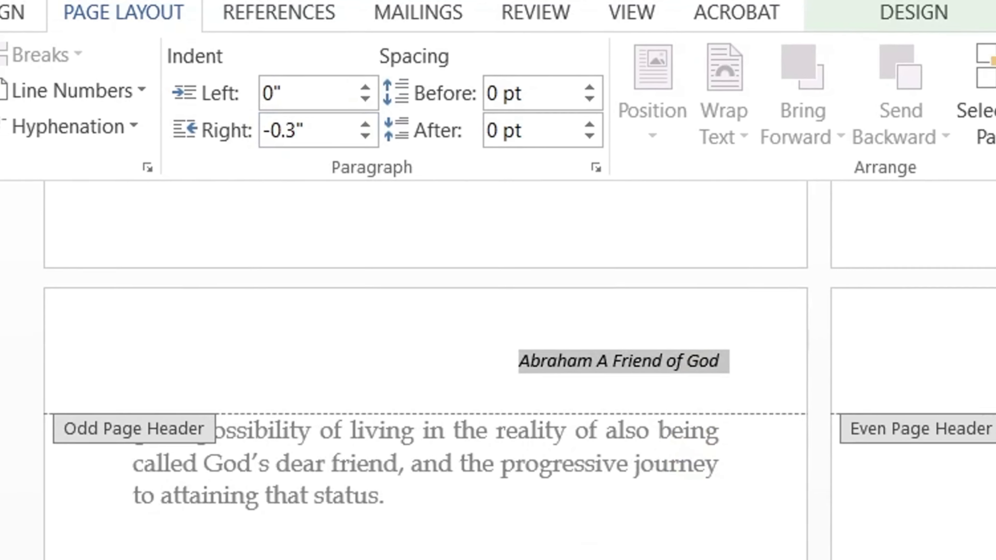
double_click(396, 295)
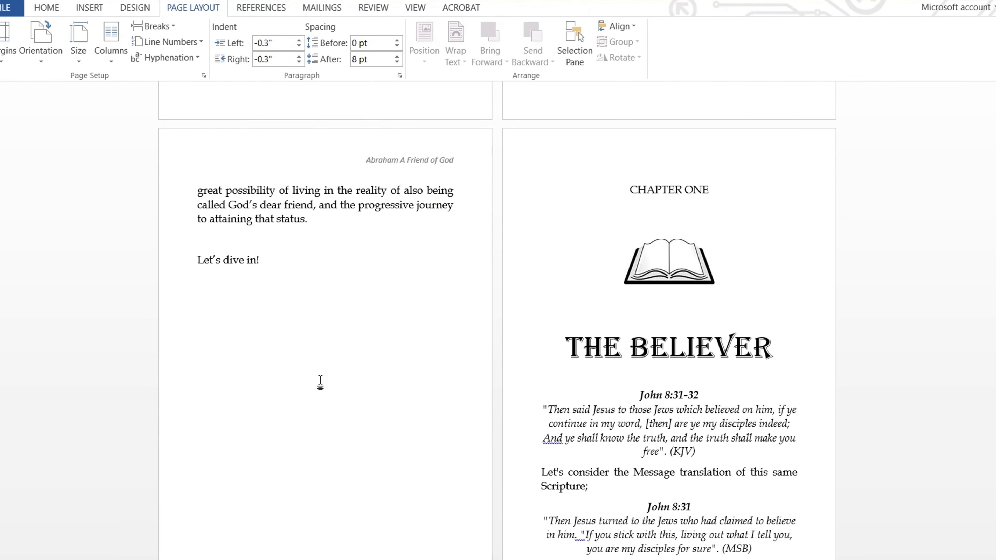
Step: Check the headers on the odd and even pages, from the front matter through the start of Chapter Two
scroll(320, 383, down, 10)
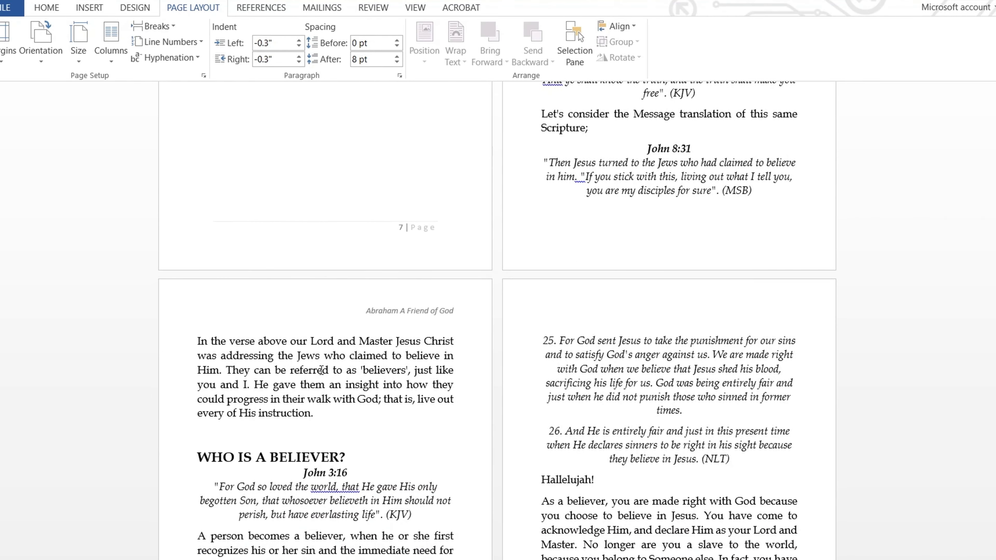
scroll(320, 370, down, 15)
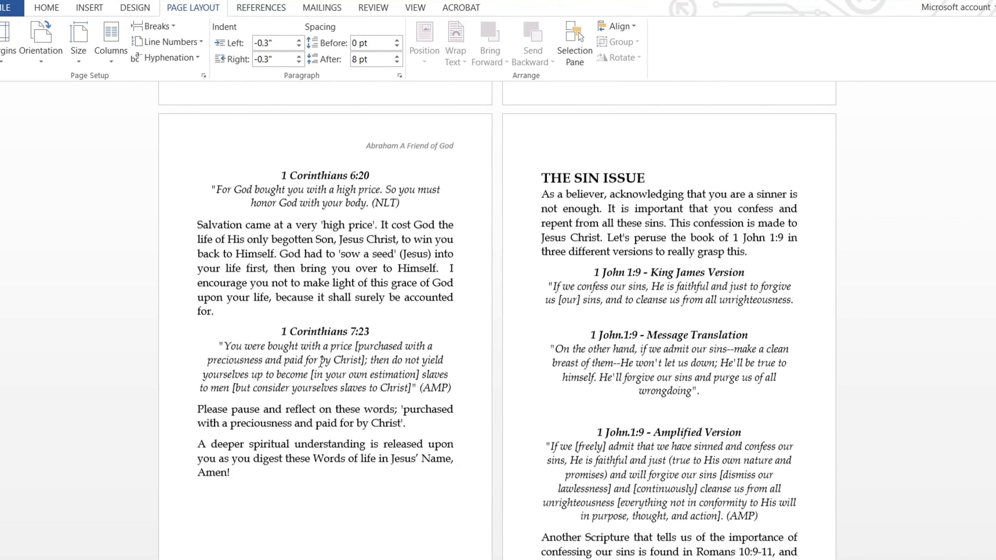
scroll(320, 361, down, 9)
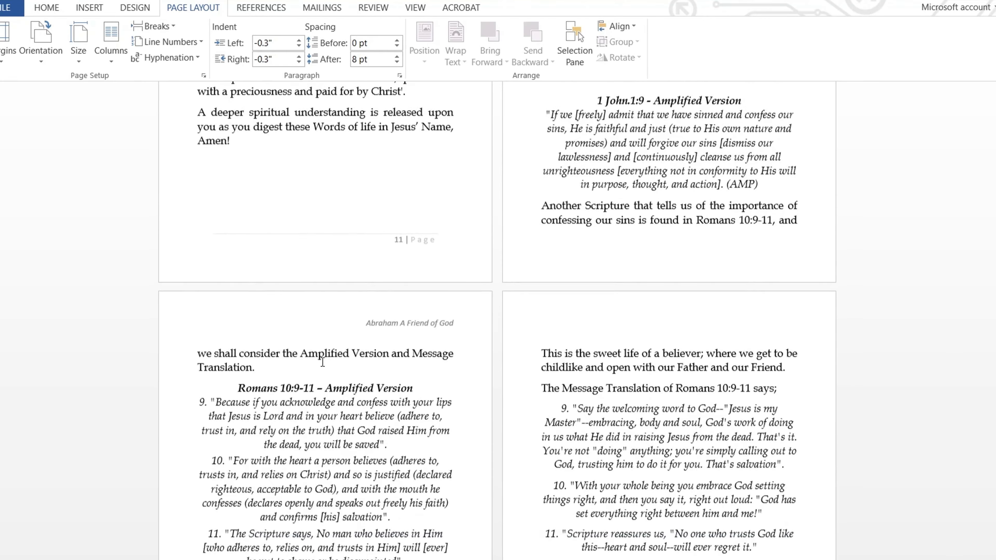
scroll(322, 362, down, 10)
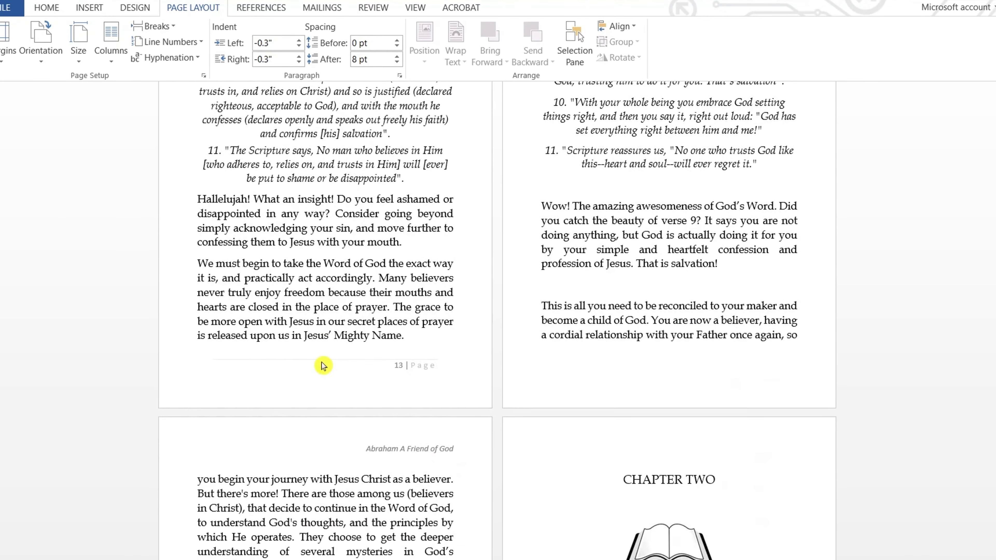
scroll(323, 366, up, 11)
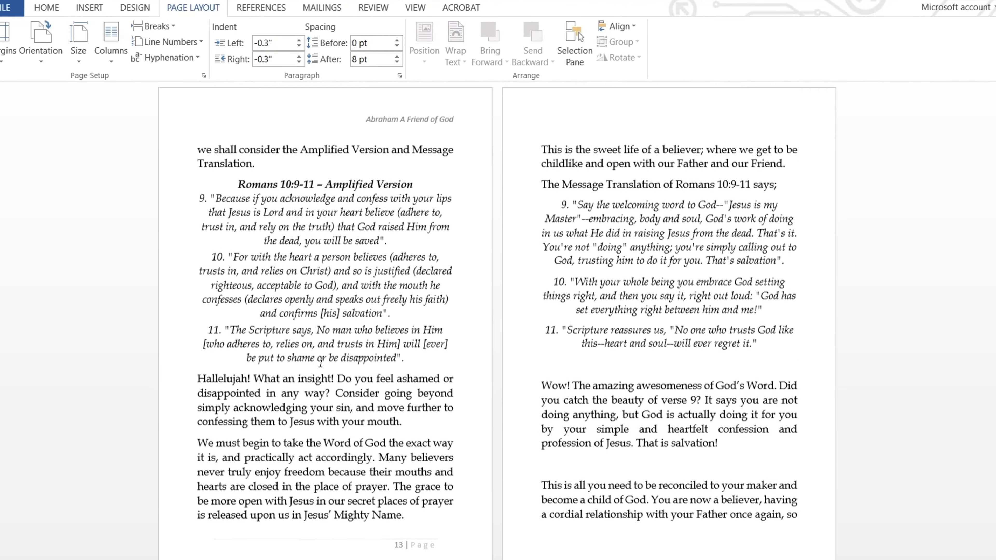
scroll(322, 362, up, 20)
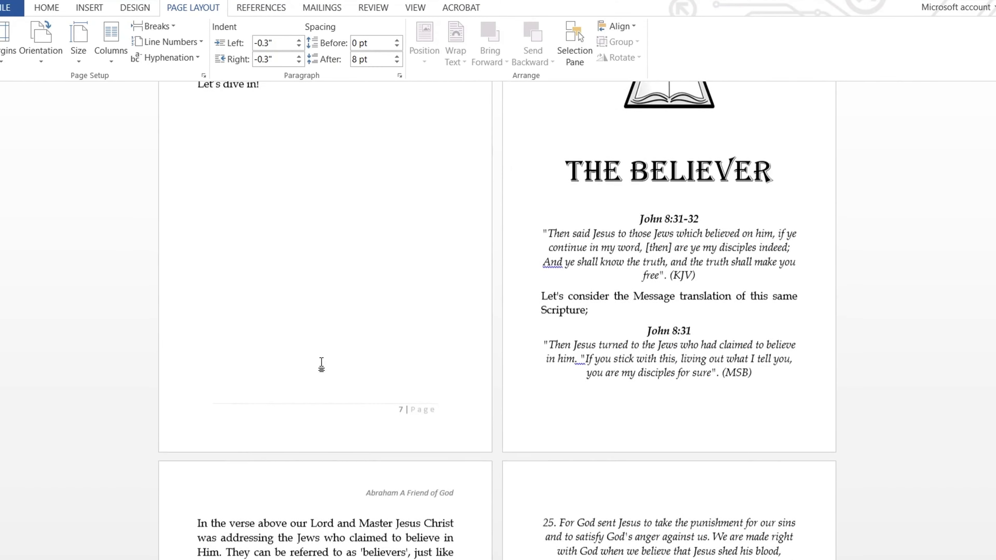
scroll(322, 362, down, 2)
scroll(323, 362, up, 9)
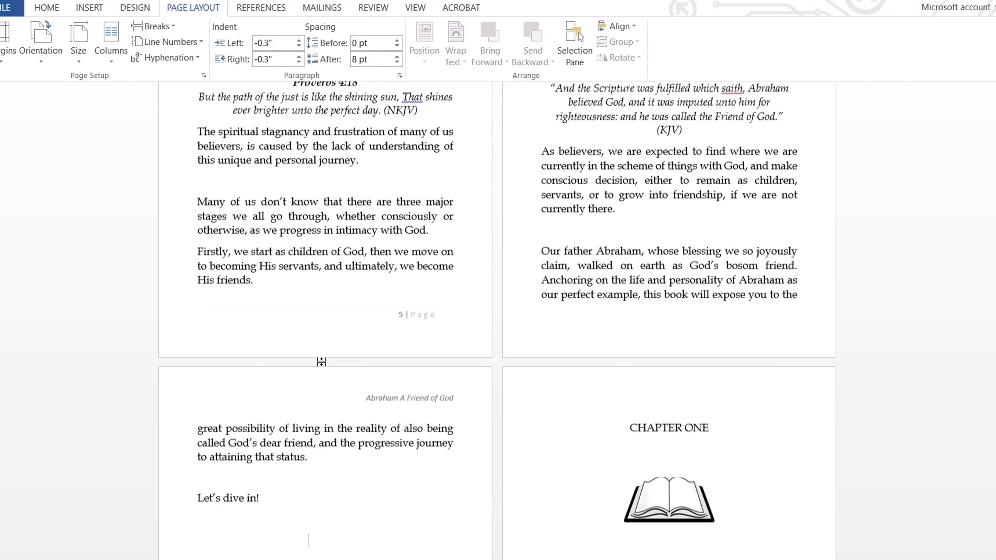
scroll(322, 362, up, 10)
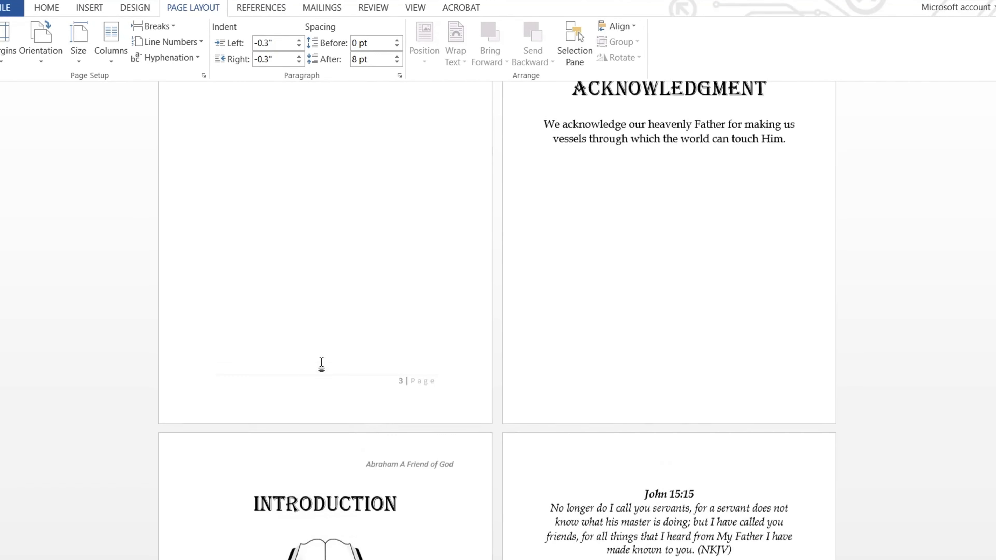
scroll(321, 365, down, 11)
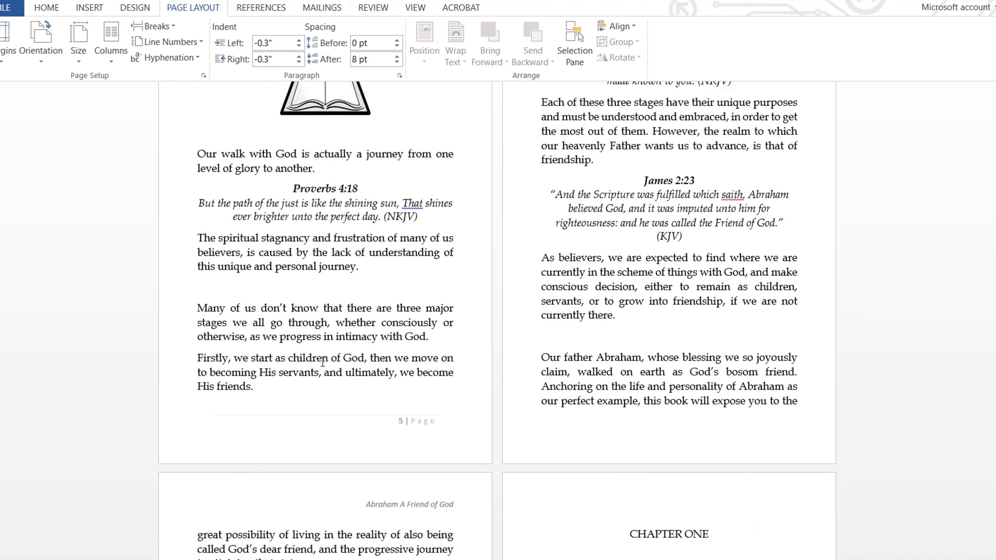
scroll(677, 244, up, 4)
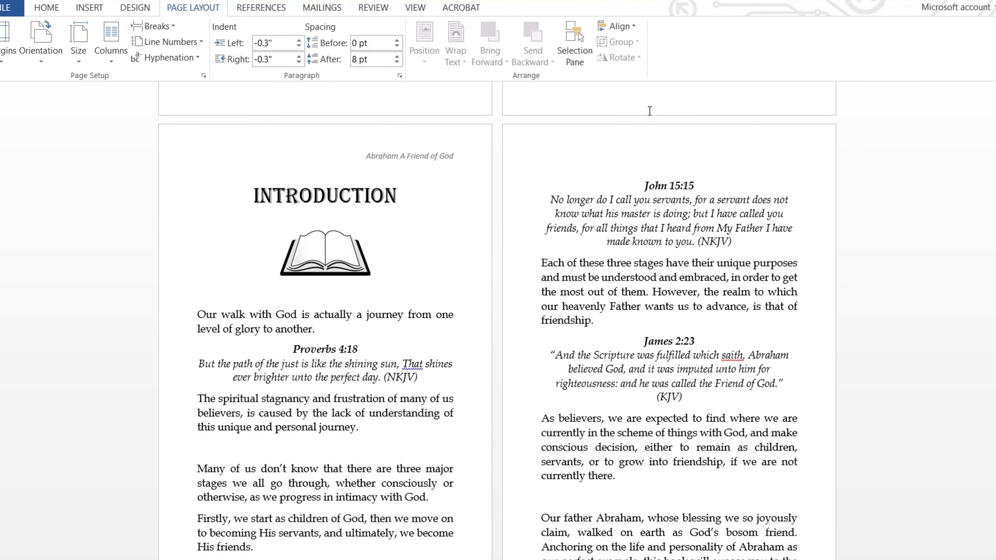
Step: Enter "Introduction" in the even page header beside the Introduction's opening page and make it italic
double_click(641, 159)
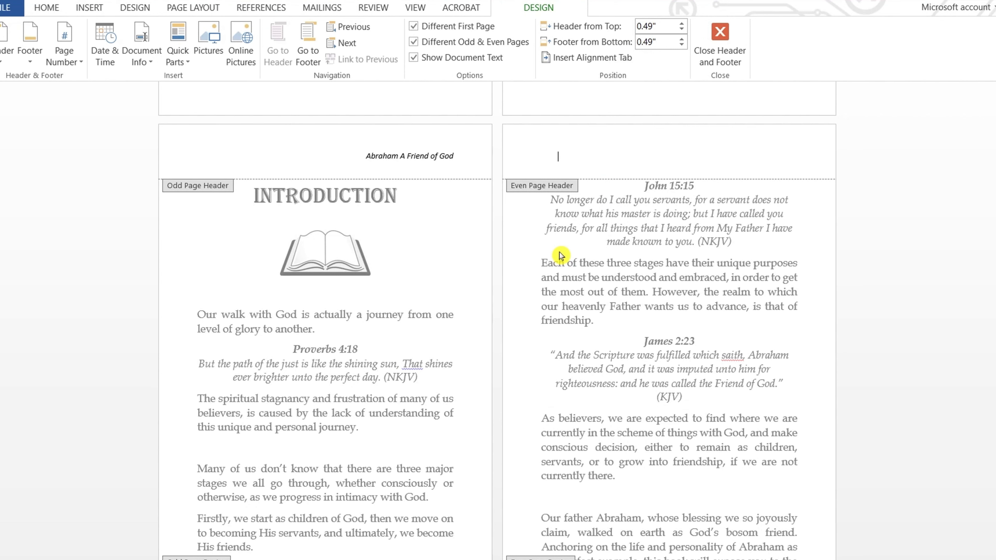
text(Introd)
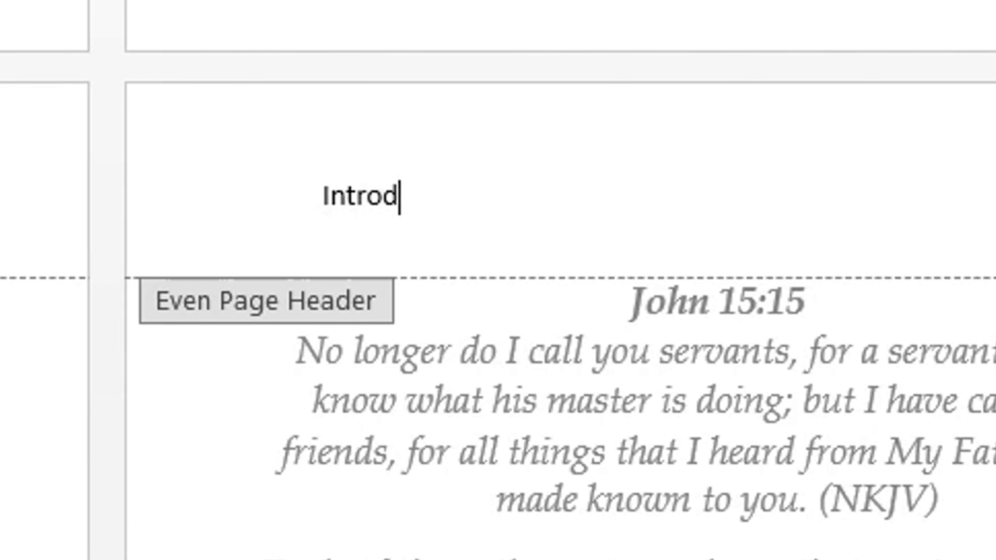
text(uction)
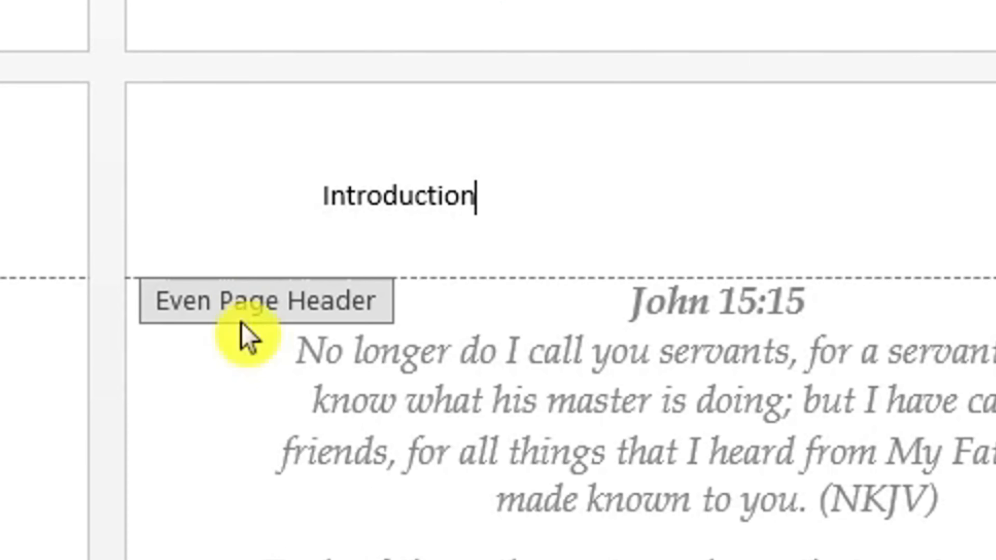
click(198, 210)
key(ctrl+i)
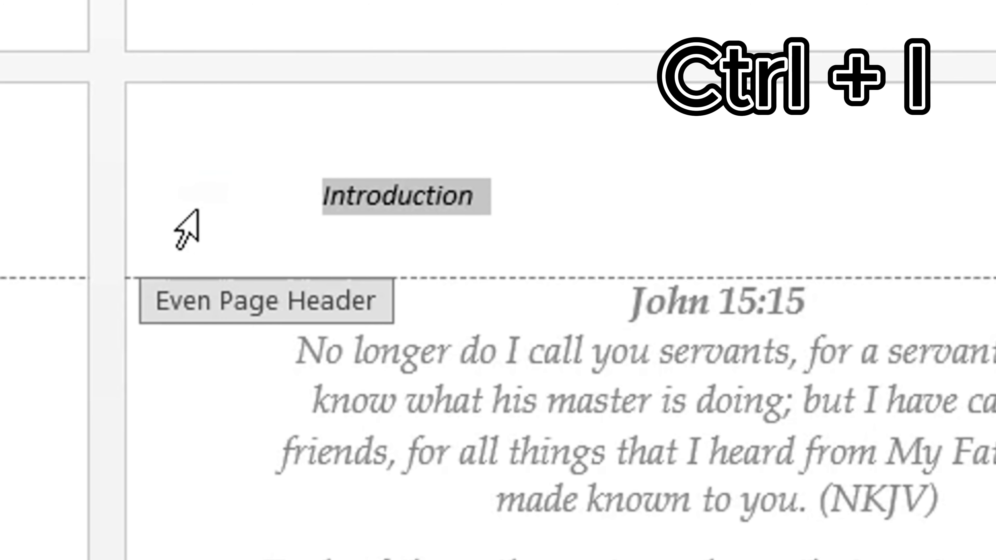
Step: Set the left indent of the even page header text to -0.3" and return to the document body
click(193, 8)
click(271, 43)
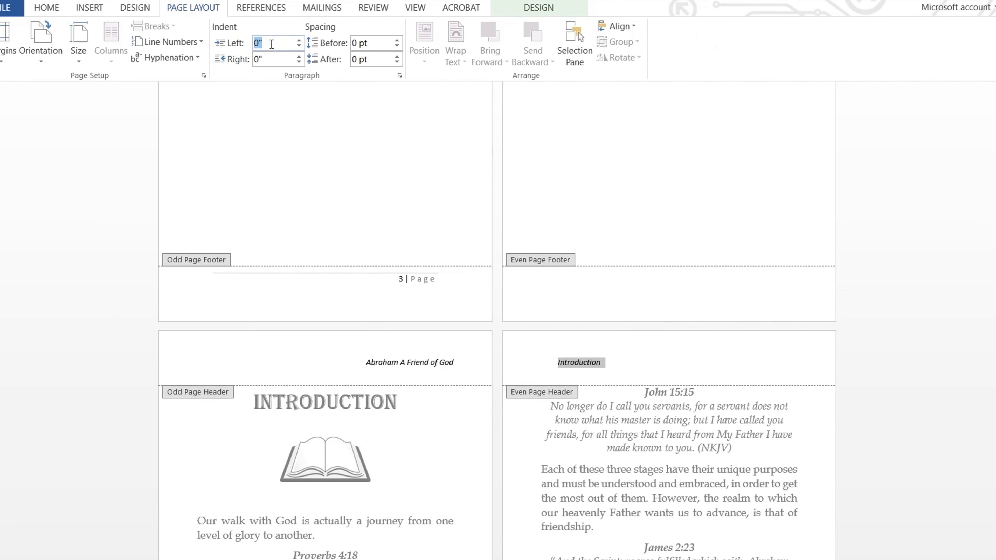
text(-.3)
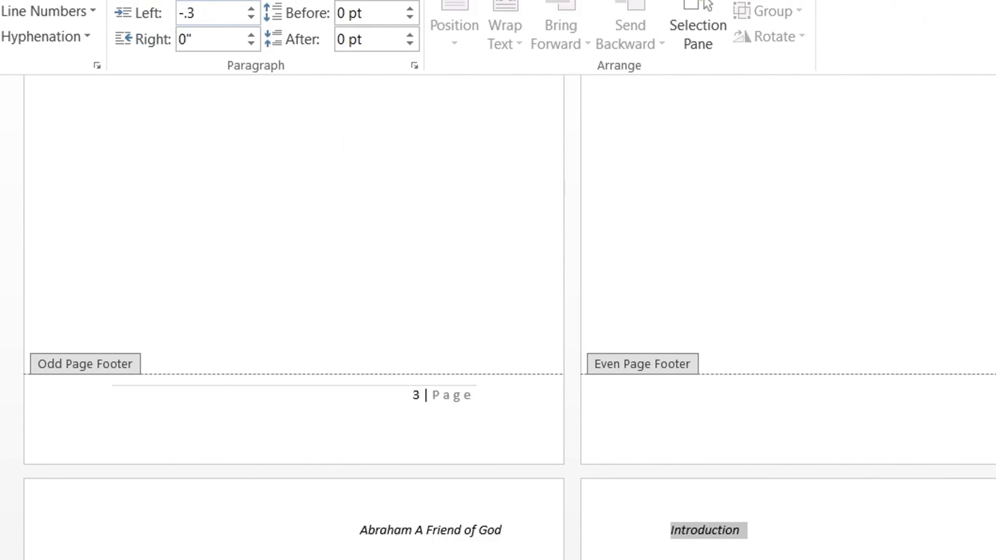
key(Return)
double_click(602, 528)
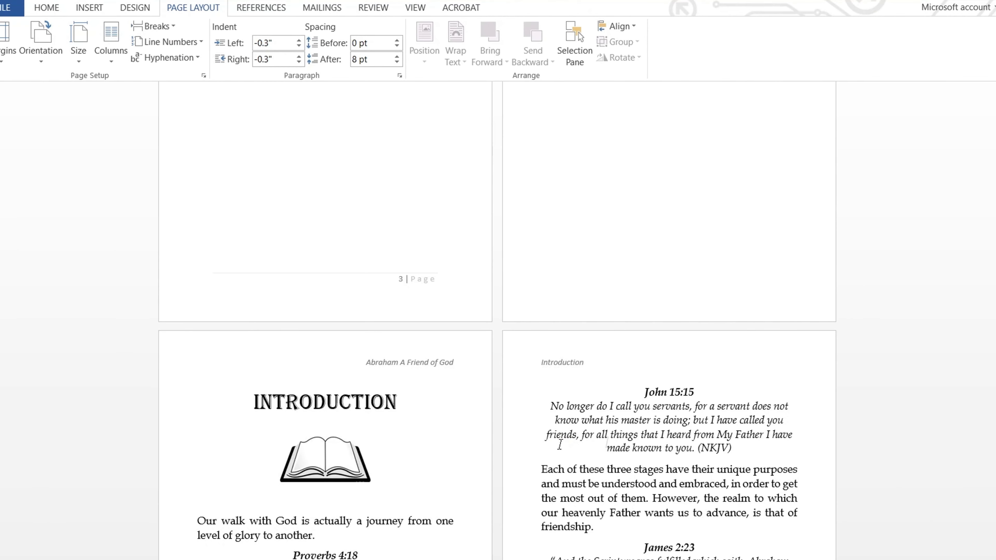
Step: Check the odd and even page headers from the Introduction through the first chapter's pages
scroll(560, 445, down, 3)
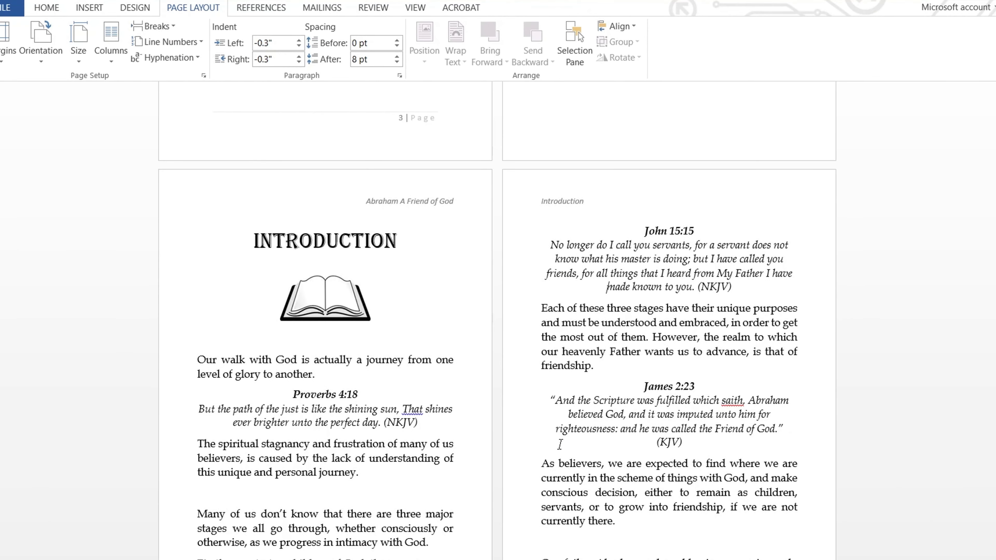
scroll(561, 445, down, 8)
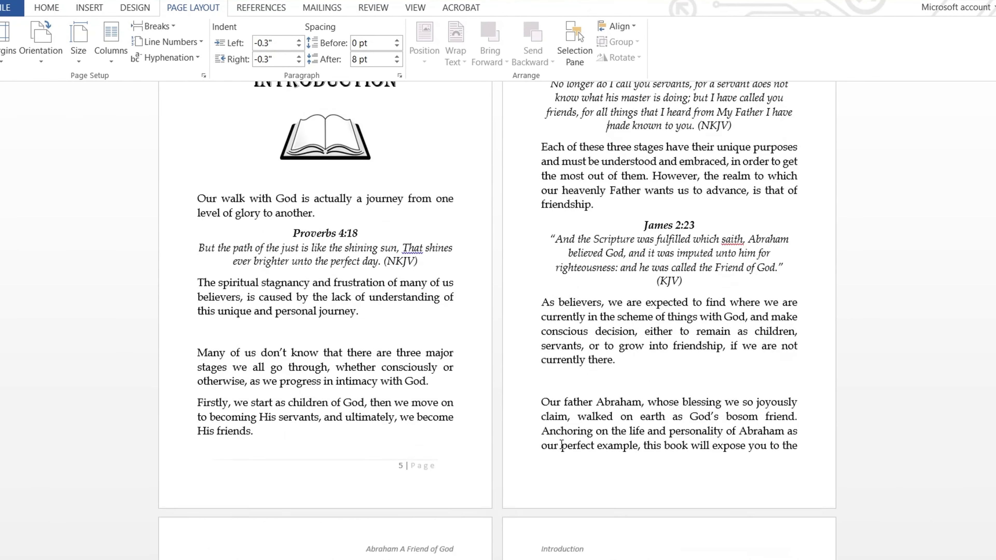
scroll(562, 444, down, 13)
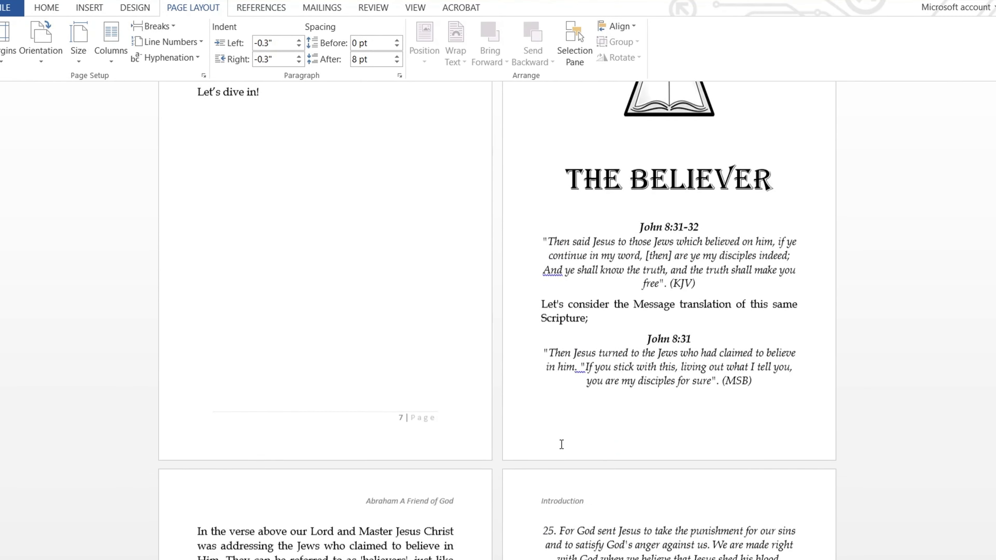
scroll(560, 445, down, 12)
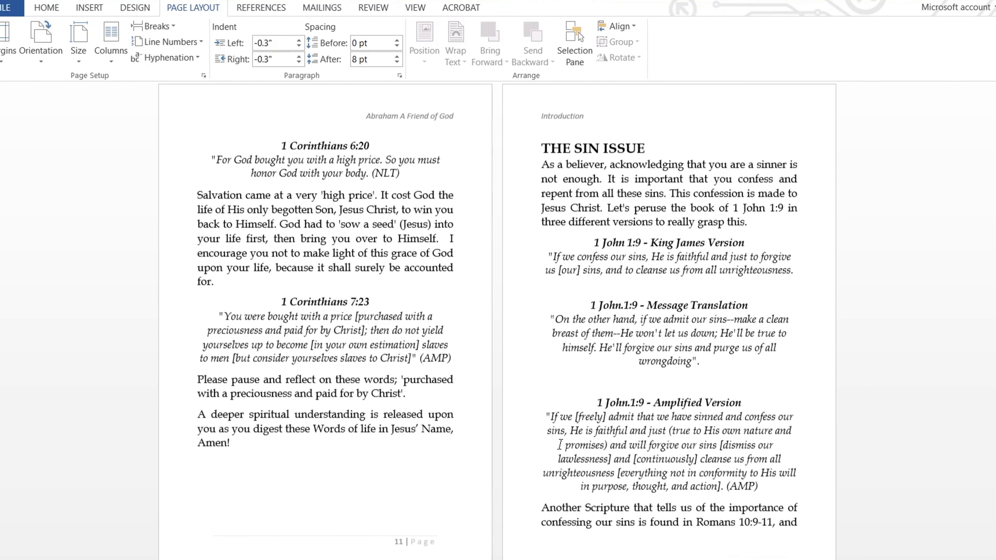
scroll(561, 445, down, 4)
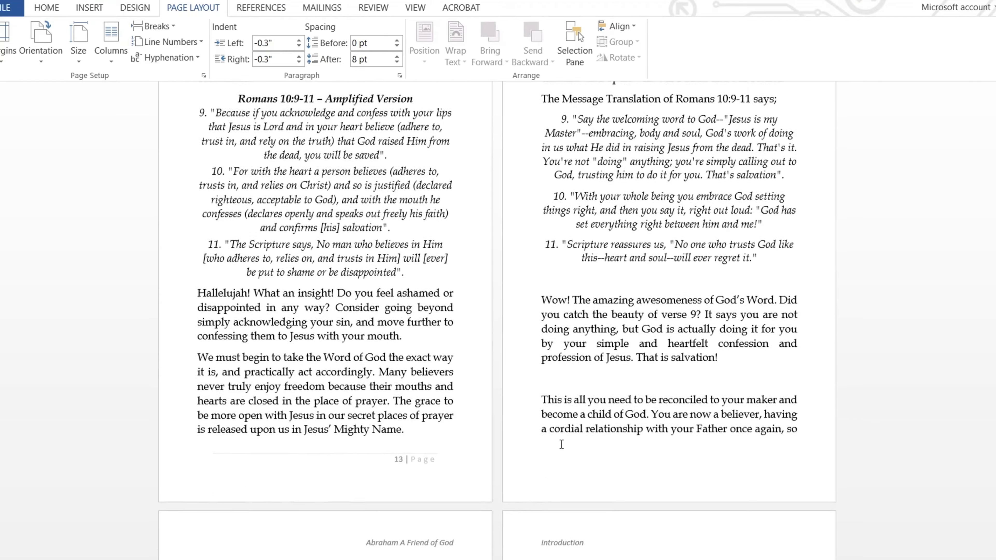
scroll(562, 446, up, 20)
scroll(562, 447, up, 9)
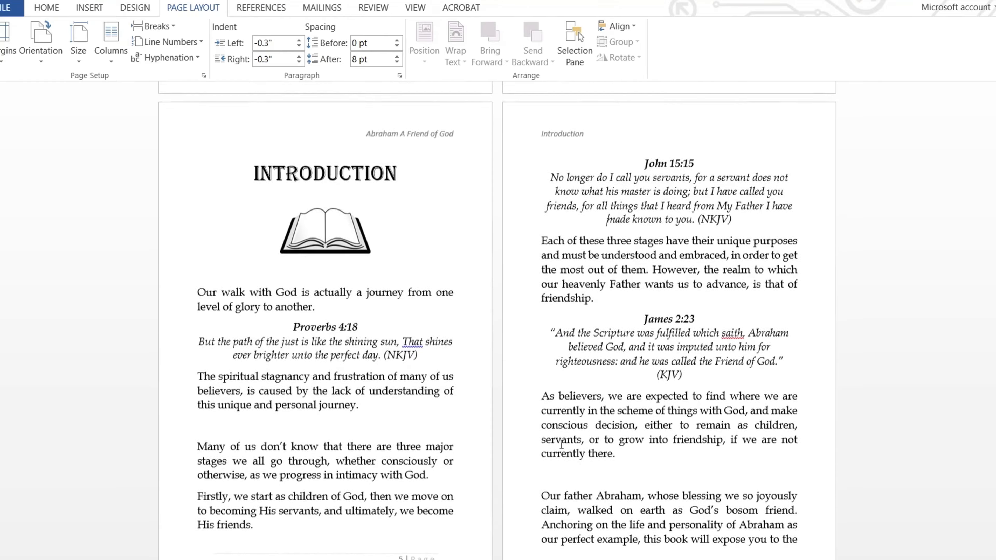
scroll(562, 445, down, 7)
scroll(561, 445, up, 7)
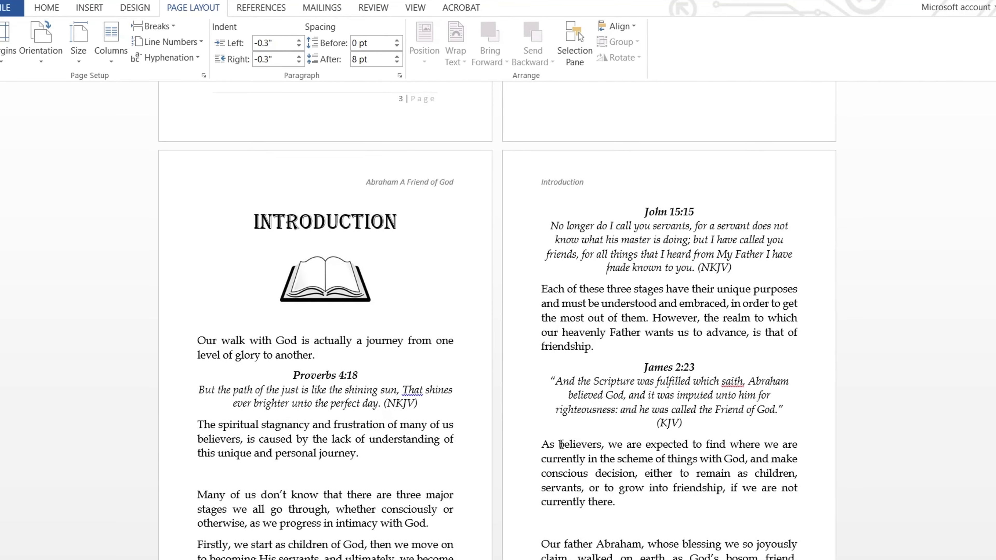
scroll(561, 444, down, 2)
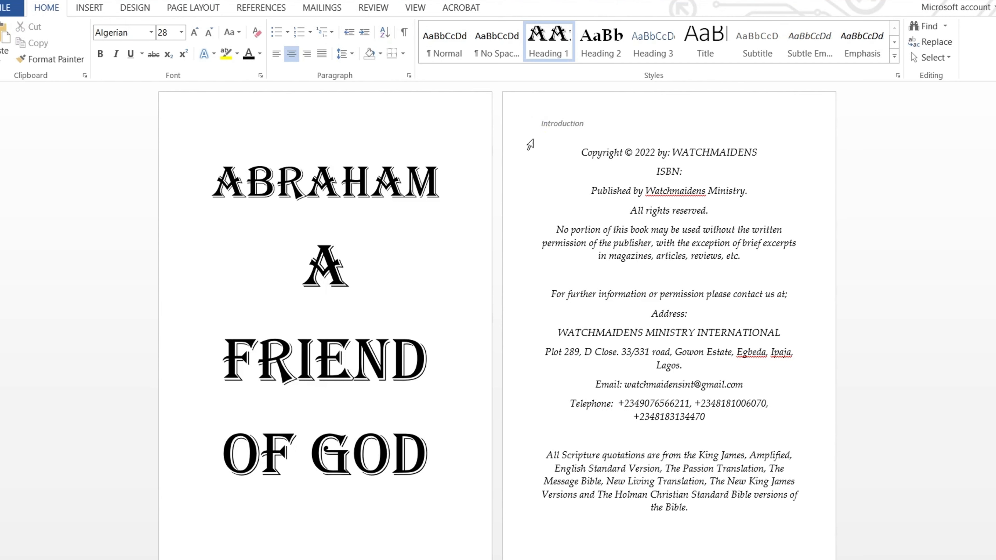
Step: Try deleting the header text "Introduction" from the copyright page and check the headers on the following pages
scroll(560, 175, down, 3)
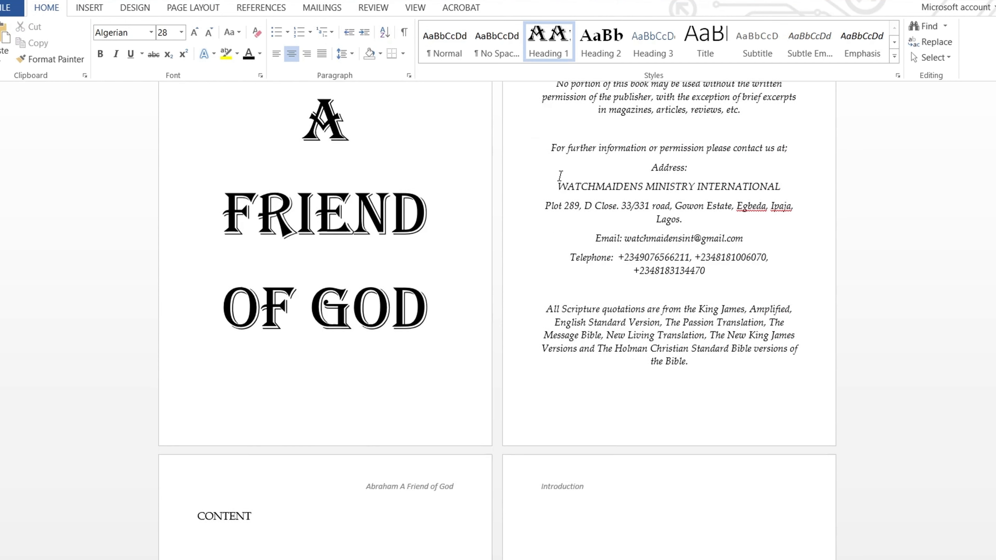
scroll(554, 171, up, 3)
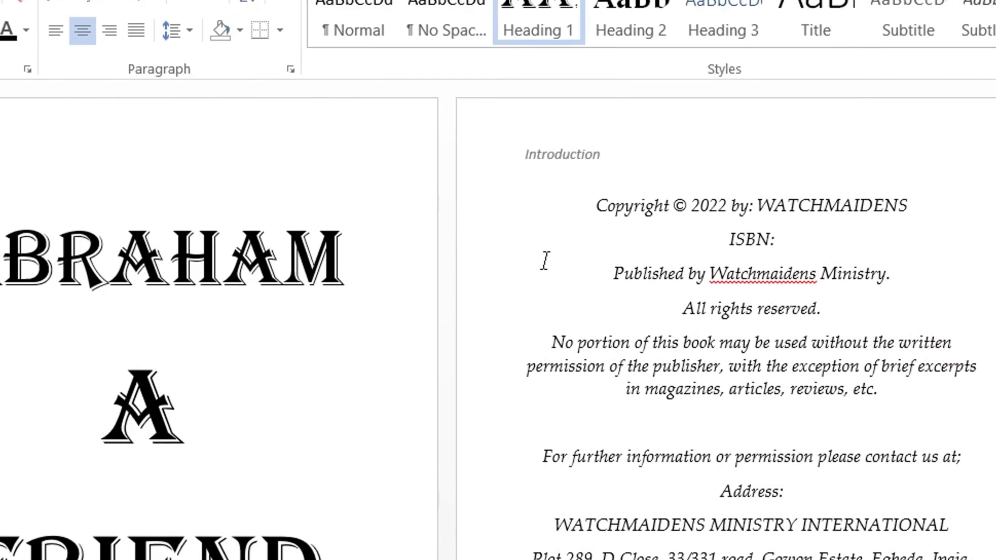
scroll(545, 260, down, 3)
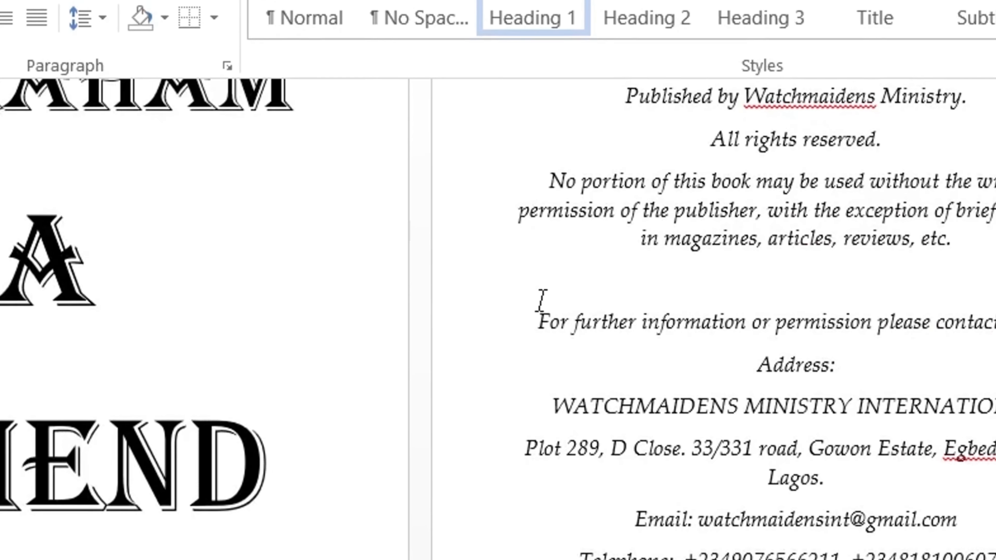
scroll(543, 267, up, 3)
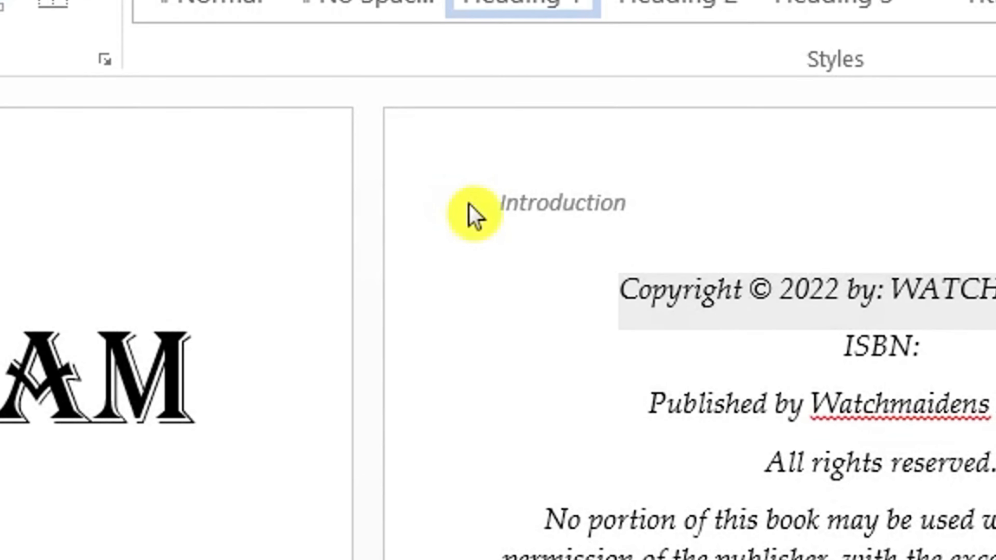
double_click(469, 205)
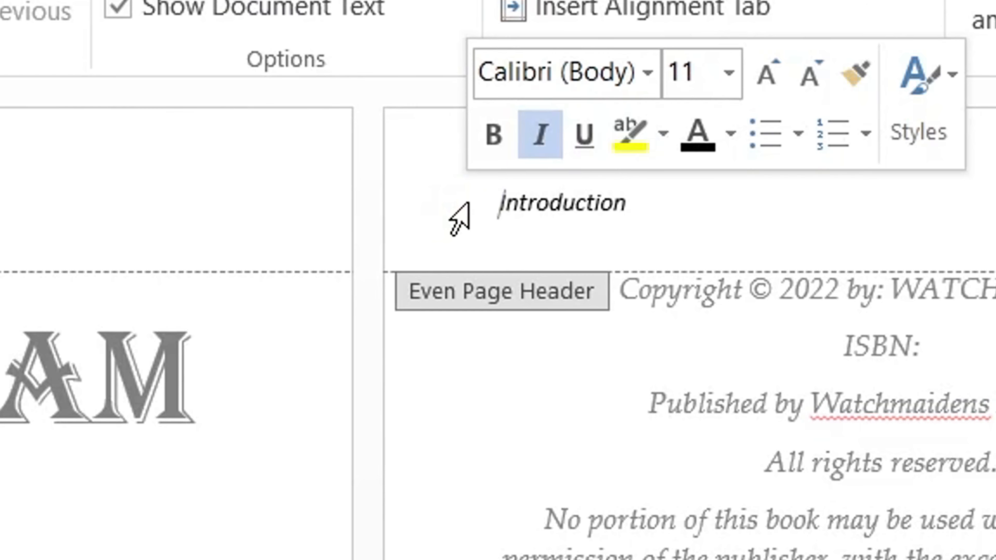
click(469, 204)
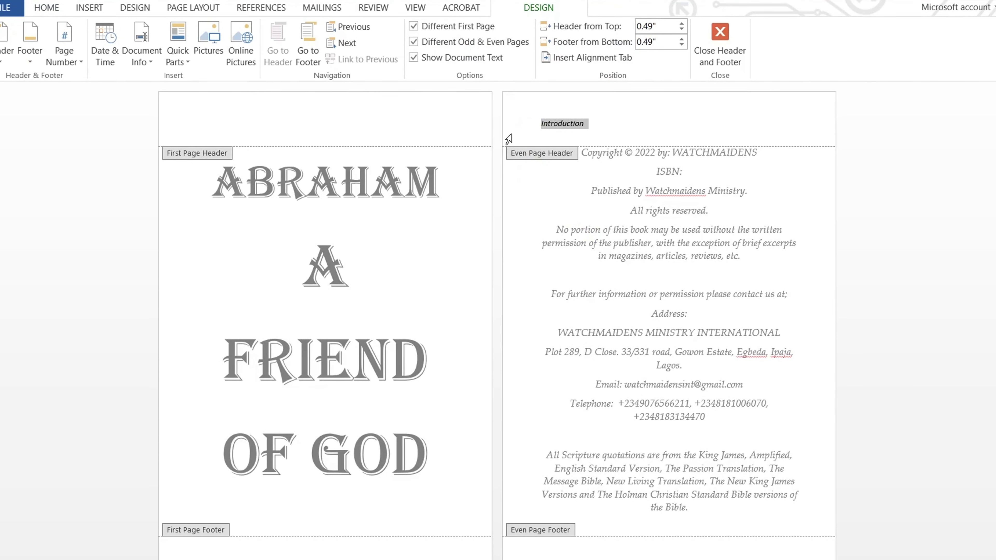
key(Delete)
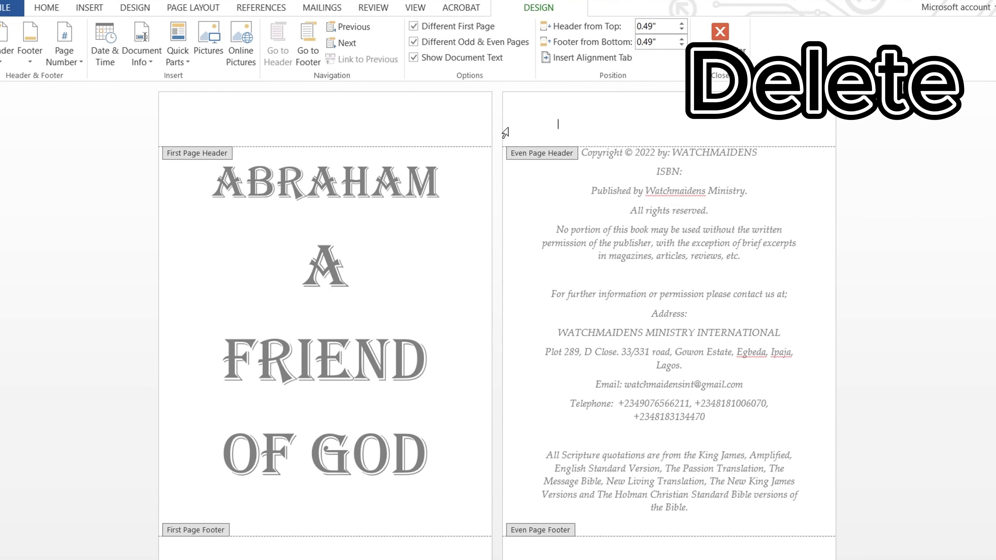
scroll(636, 435, down, 15)
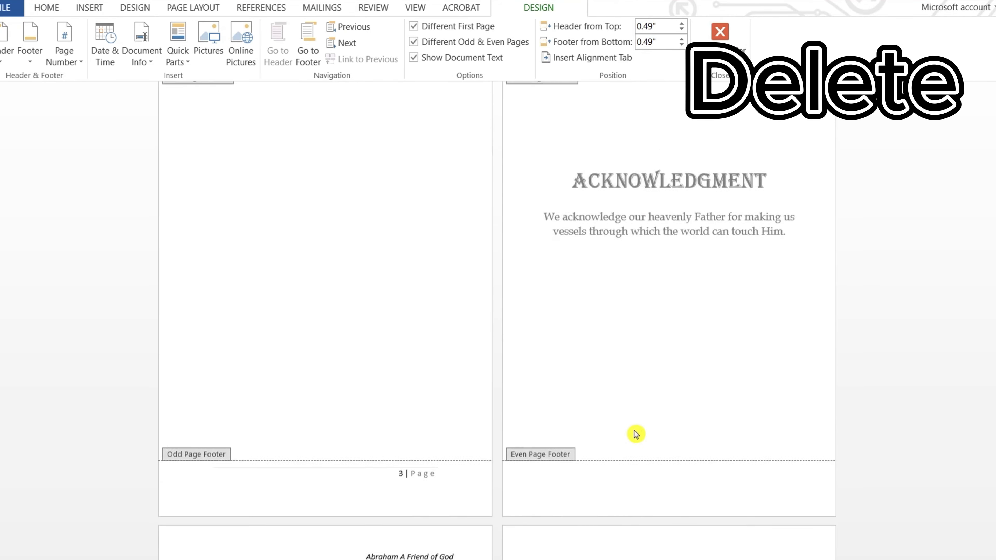
scroll(636, 434, up, 15)
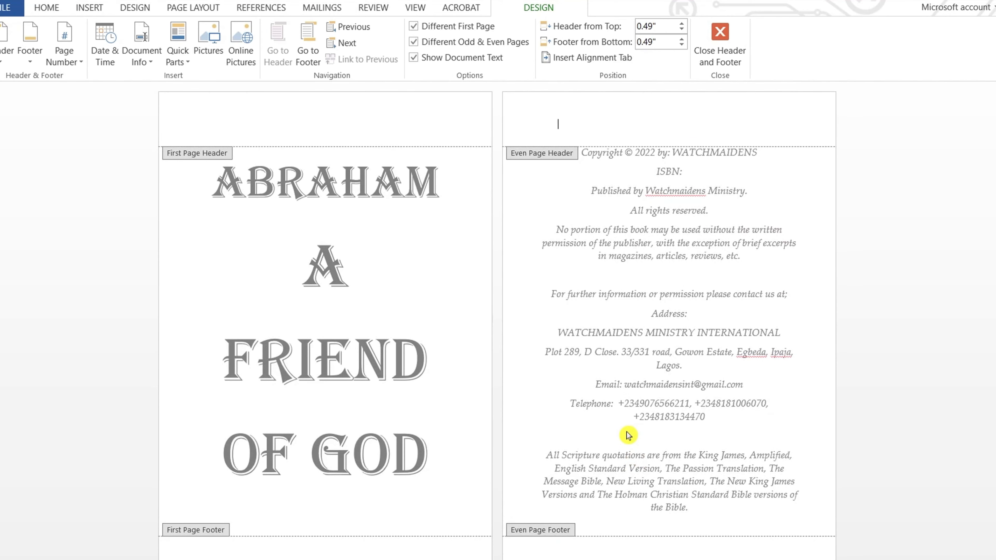
Step: Undo the deletion of the even page header text and return to the document body
key(ctrl+z)
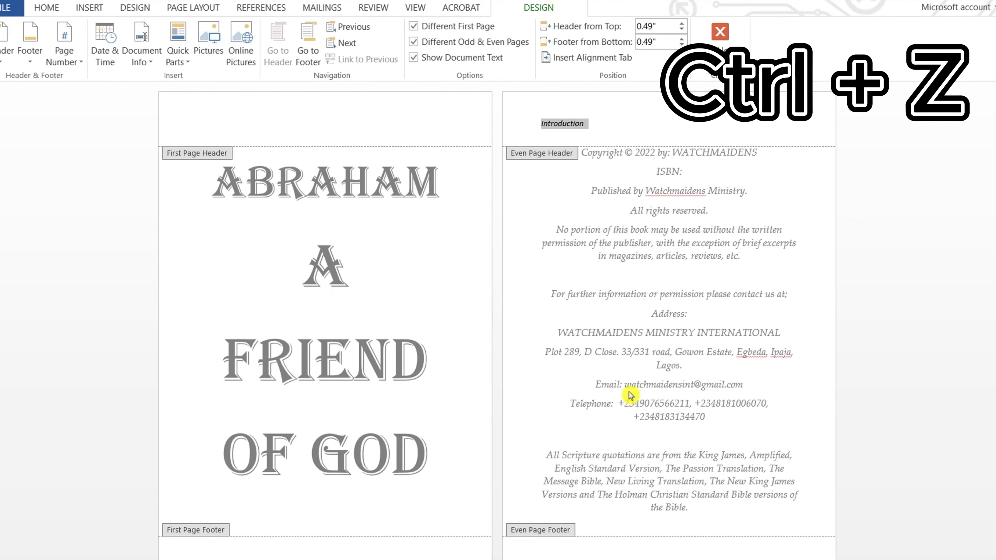
triple_click(630, 395)
click(621, 409)
Step: Examine the header options for the even page header beside the Introduction's opening page, returning to the body text
scroll(621, 410, down, 18)
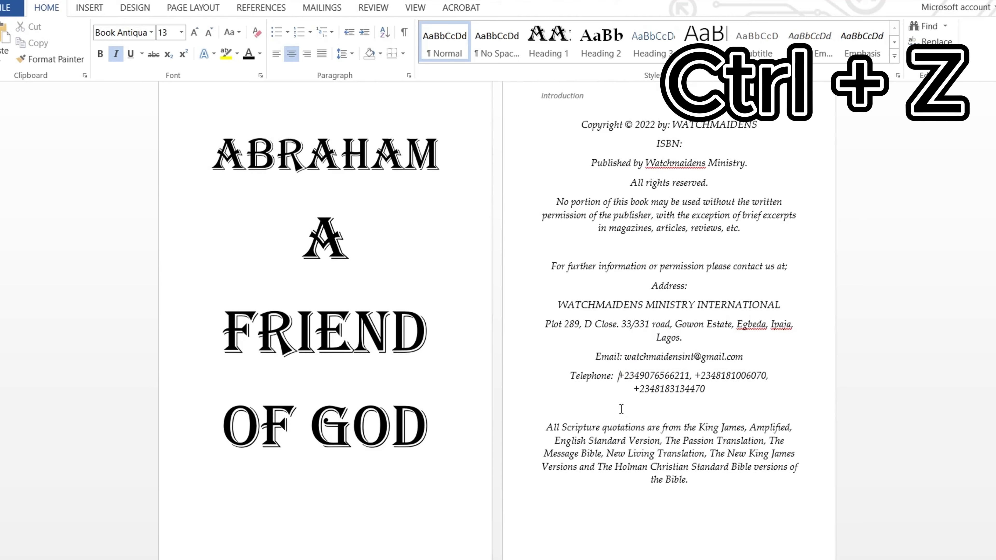
scroll(621, 409, down, 5)
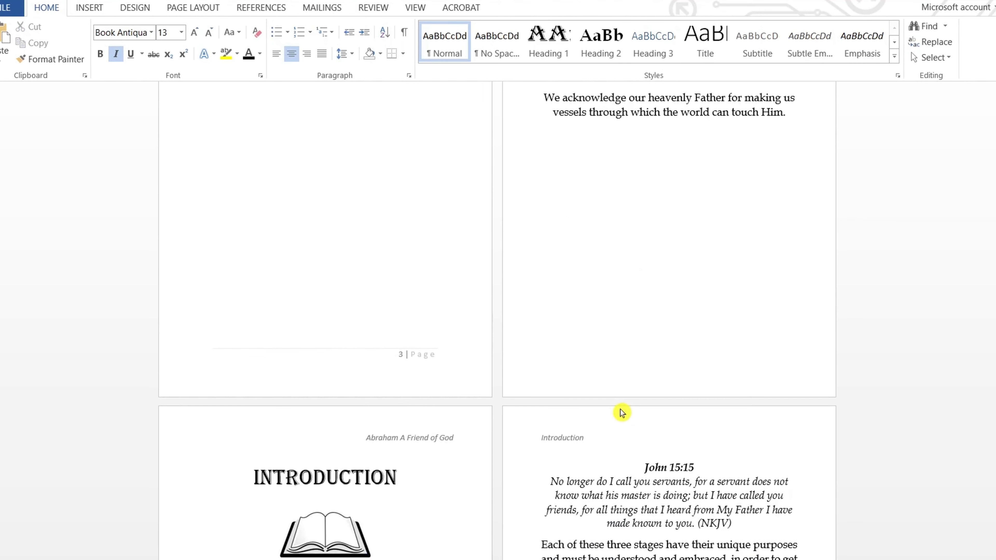
scroll(622, 413, down, 2)
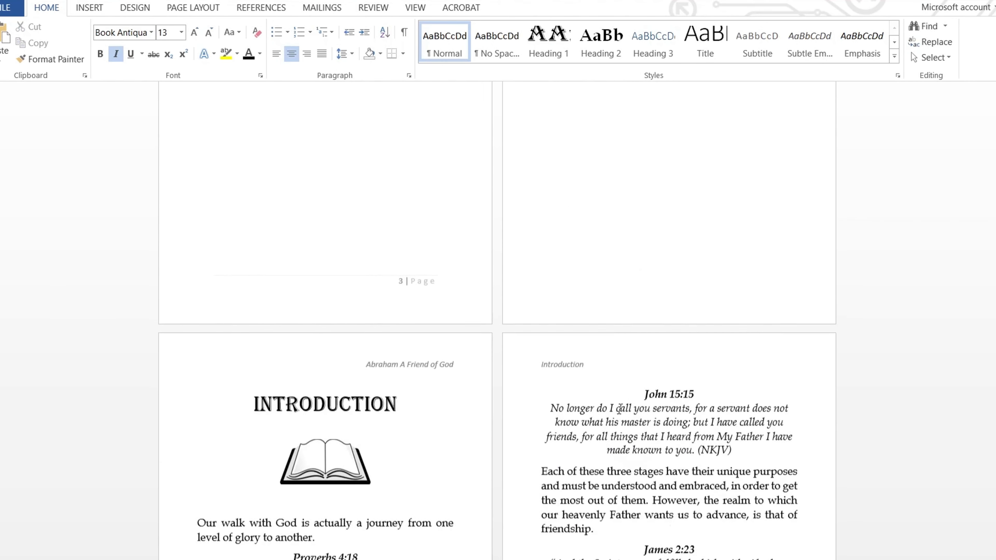
double_click(545, 361)
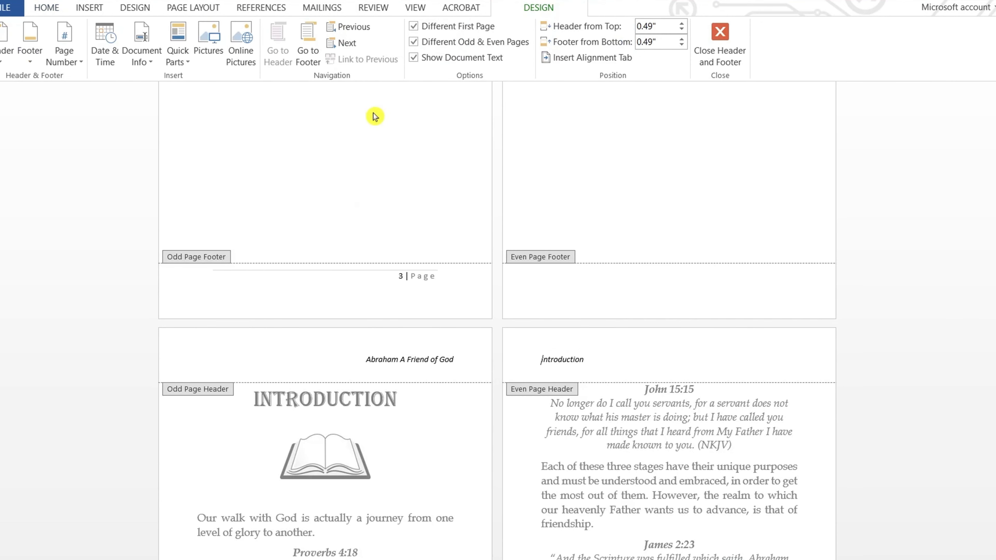
double_click(635, 438)
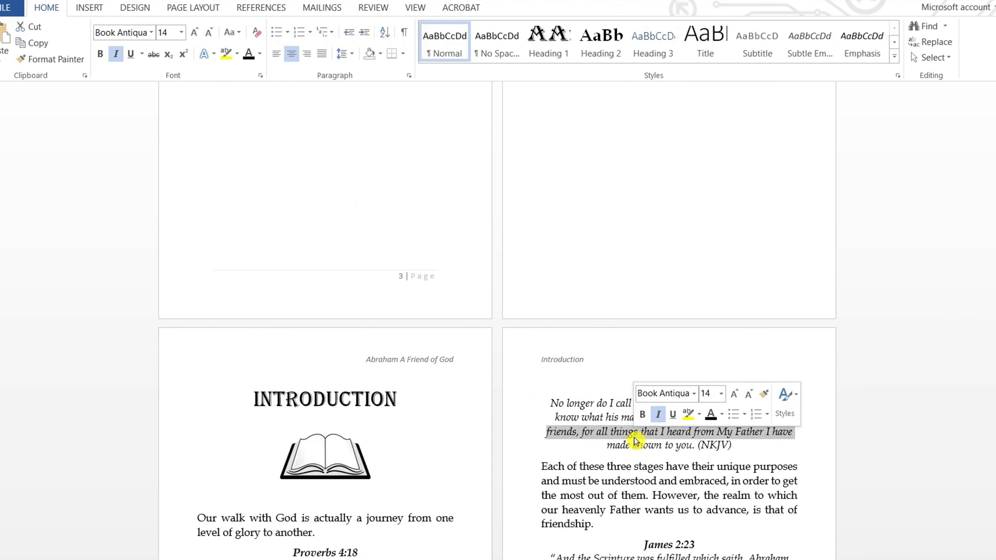
click(614, 484)
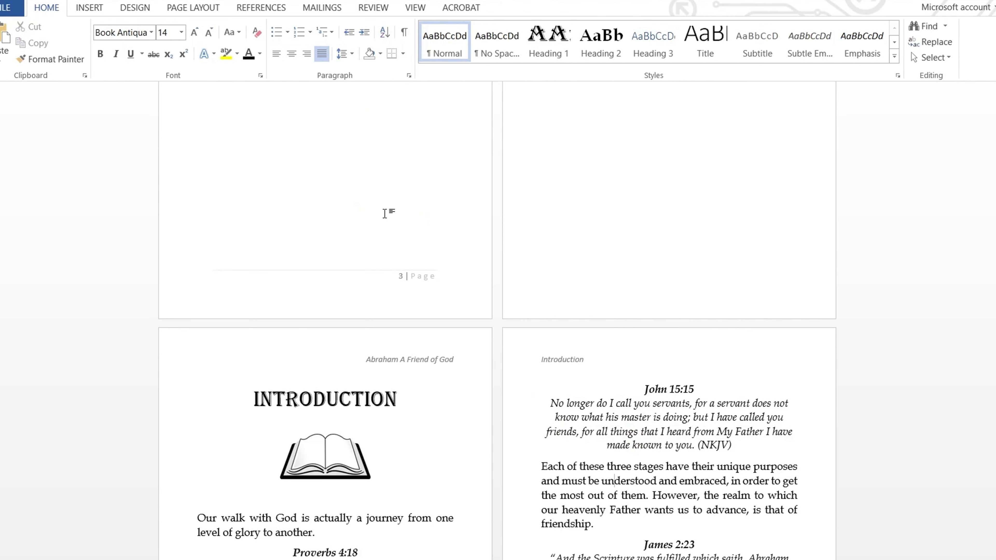
double_click(544, 364)
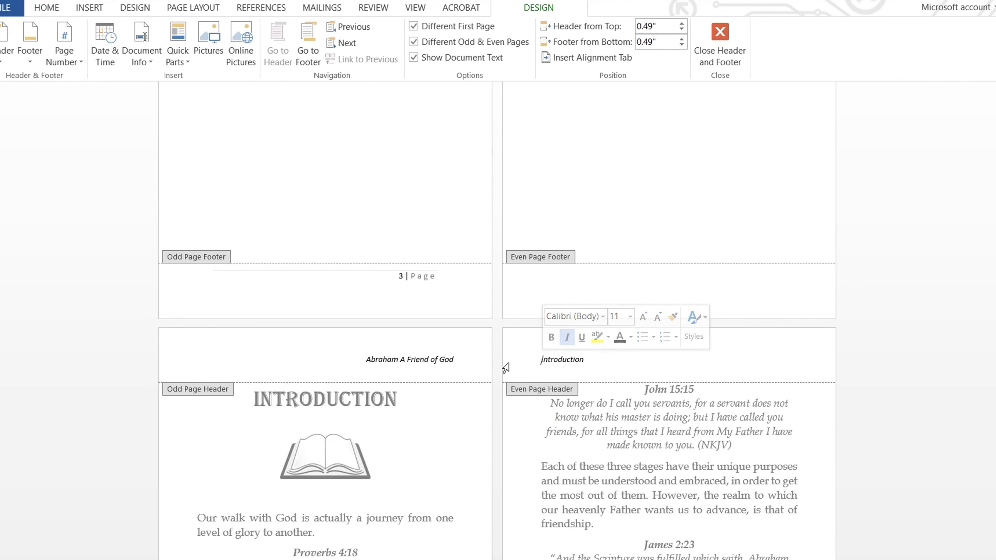
double_click(608, 449)
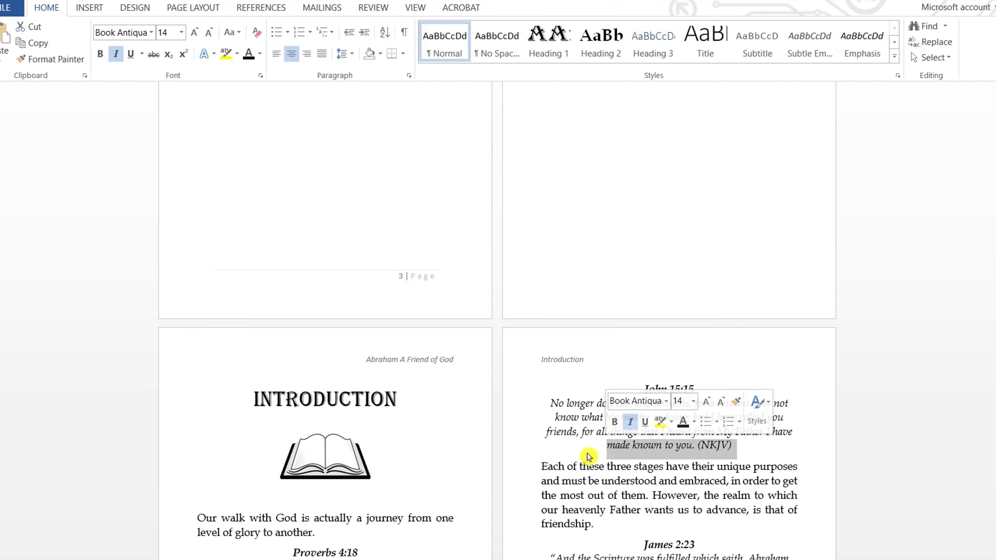
click(576, 430)
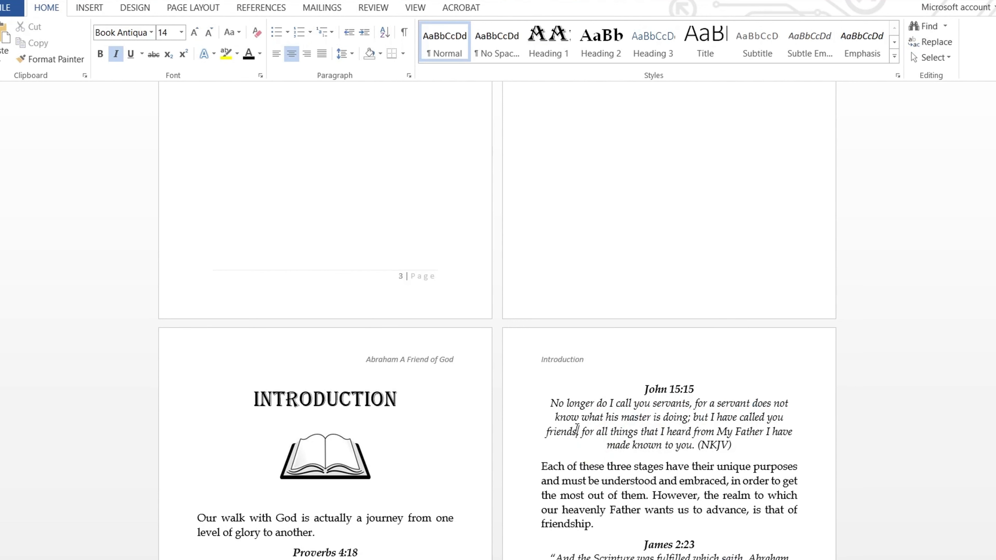
scroll(576, 430, down, 3)
scroll(577, 429, up, 1)
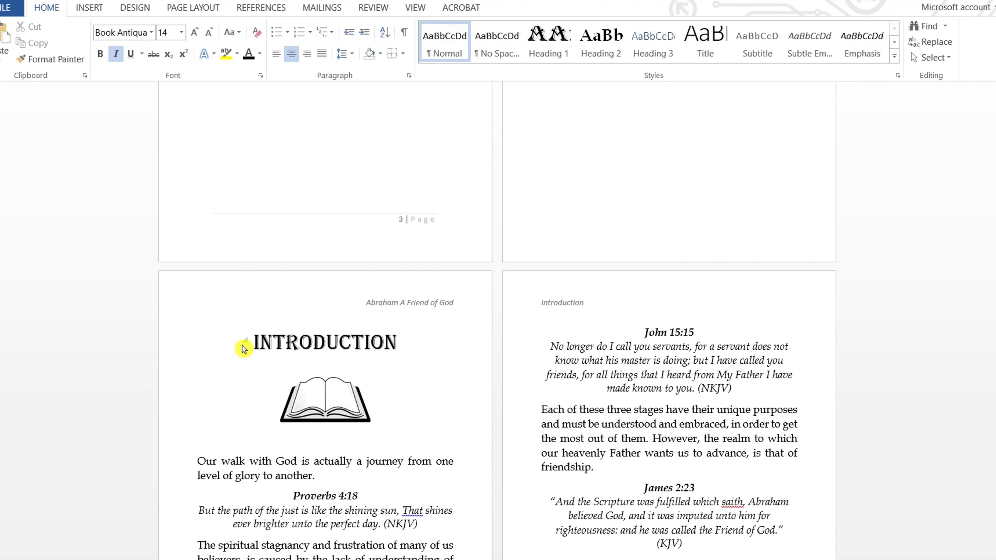
Step: Insert a next-page section break before the Acknowledgment heading
scroll(259, 337, up, 15)
scroll(259, 337, down, 8)
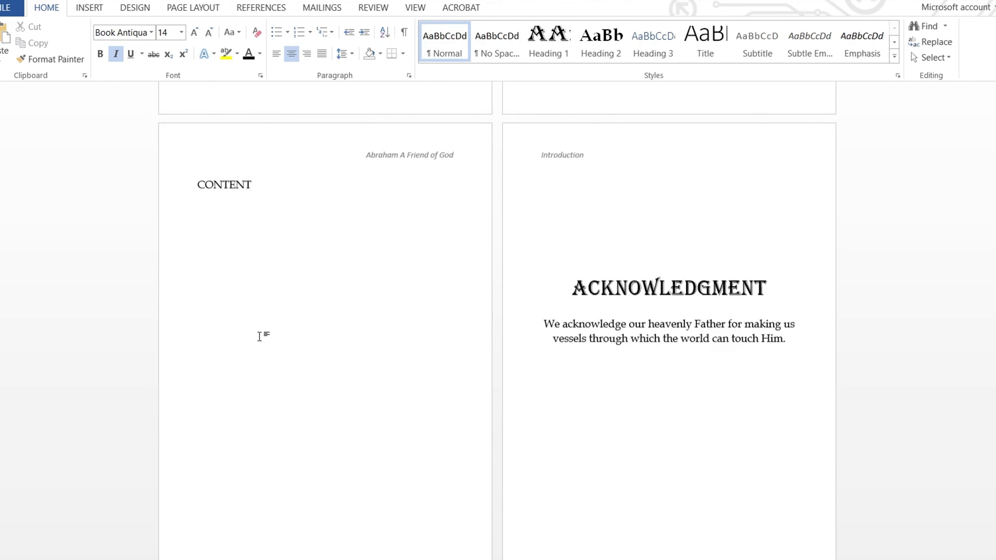
scroll(259, 336, down, 1)
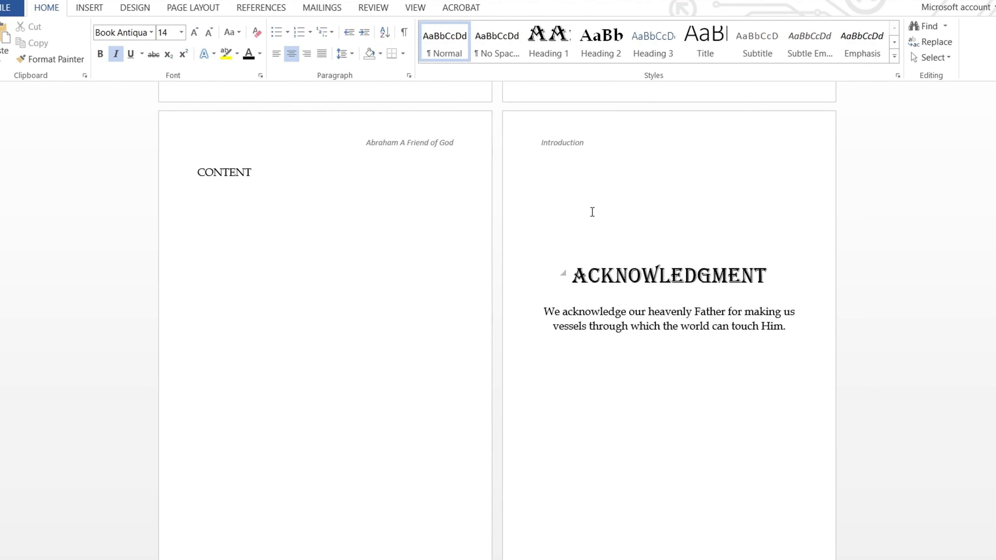
click(576, 281)
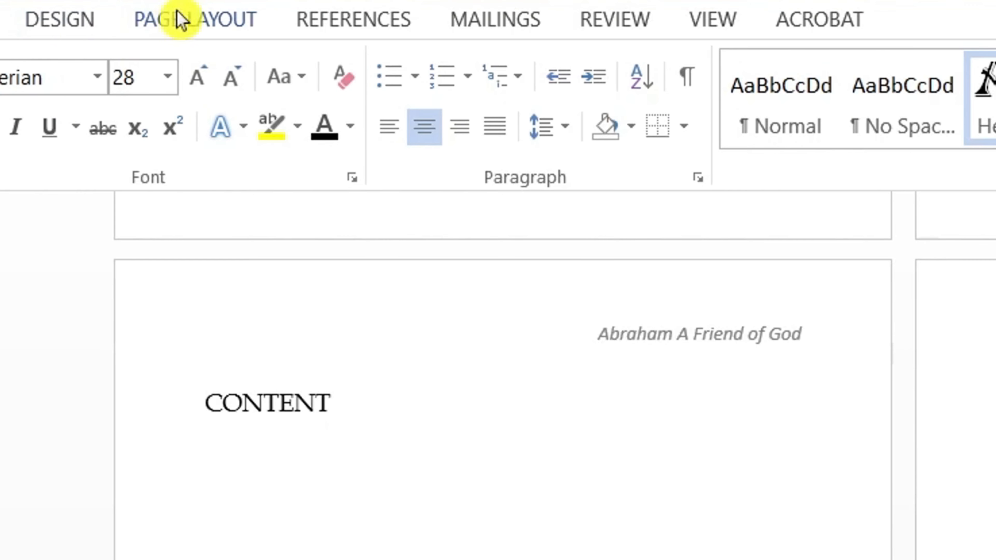
click(179, 19)
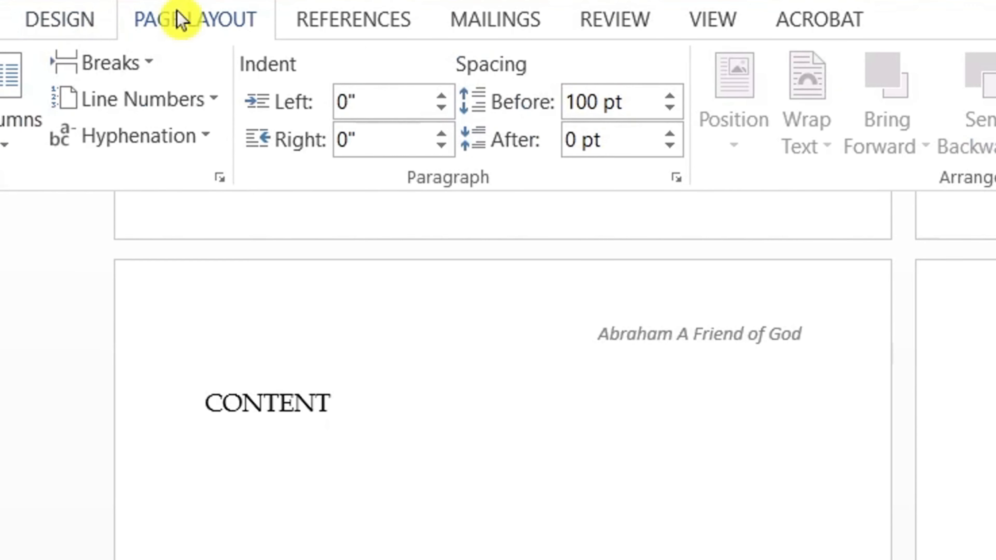
click(157, 74)
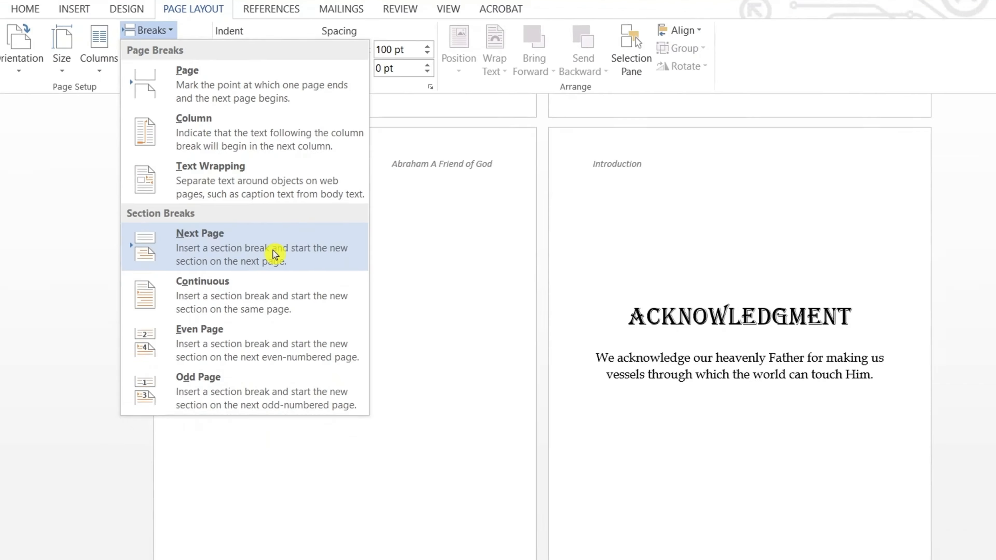
click(212, 490)
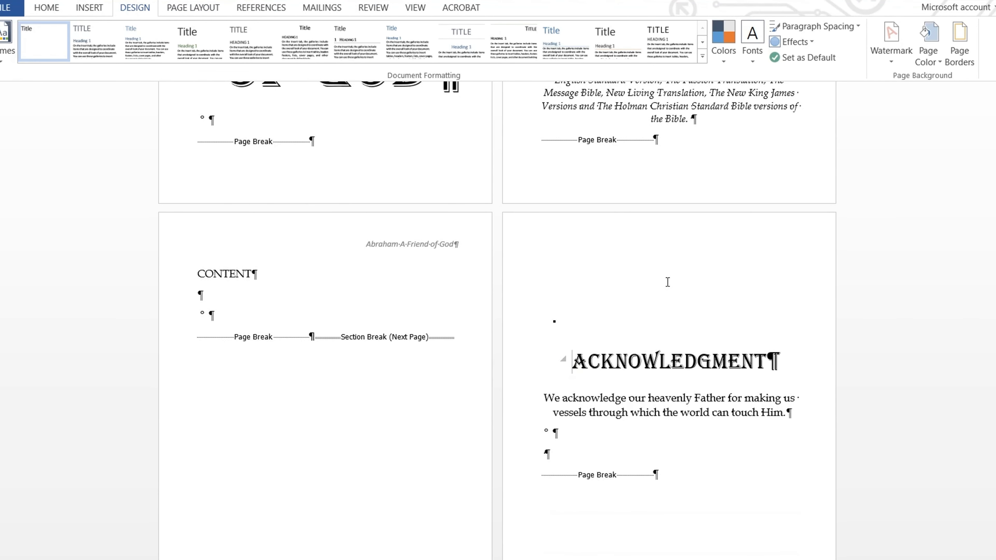
Step: Insert a next-page section break before the Introduction heading
scroll(542, 251, up, 1)
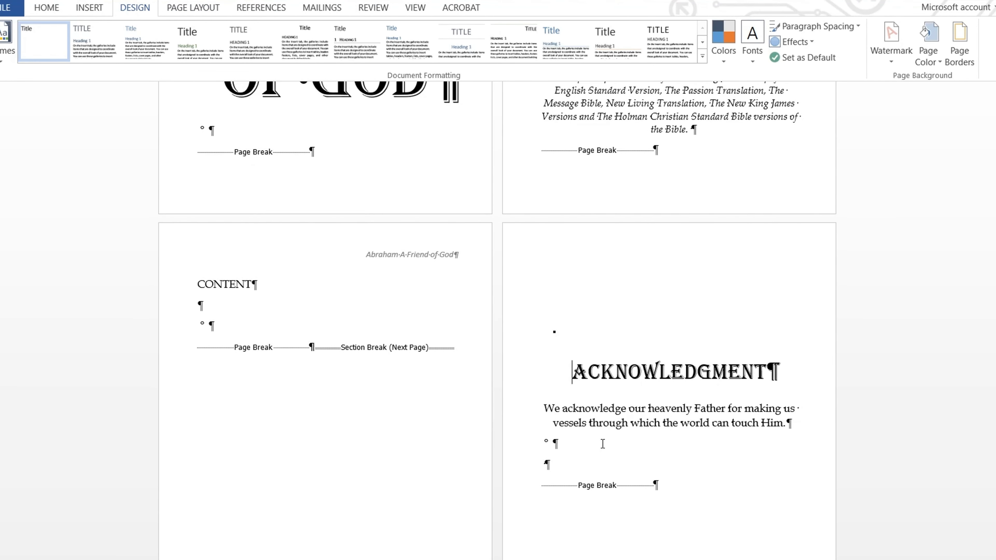
scroll(603, 444, down, 10)
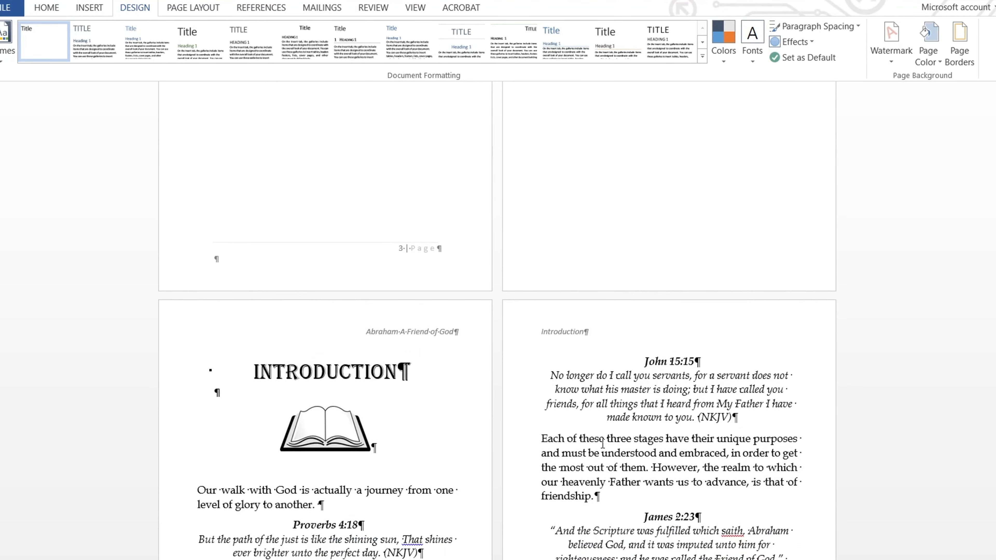
scroll(603, 444, down, 3)
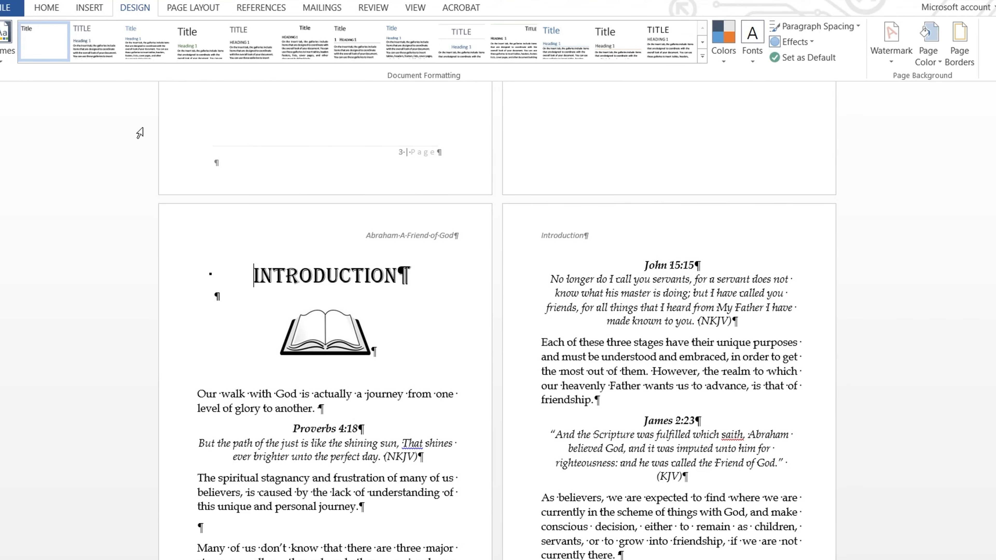
click(253, 277)
click(197, 8)
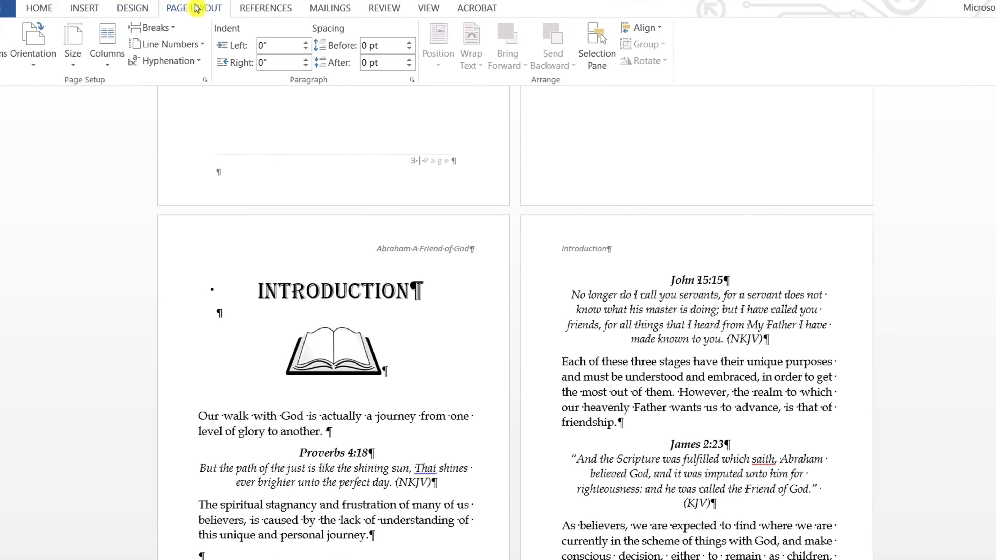
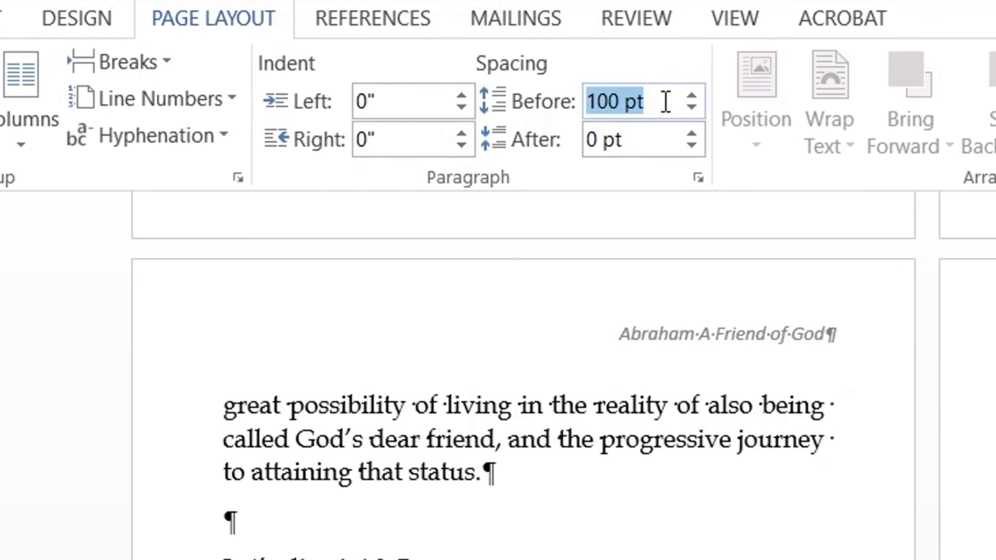
Step: Set the paragraph spacing before the CHAPTER ONE heading to 0 pt
key(Return)
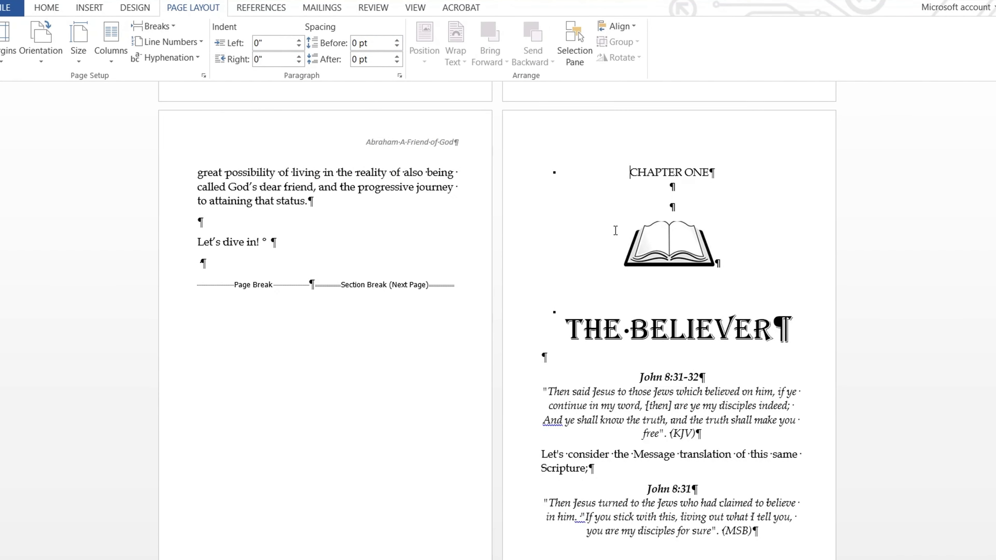
Step: Examine the odd and even page headers on Chapter One's opening page and the pages that follow it
scroll(642, 275, down, 10)
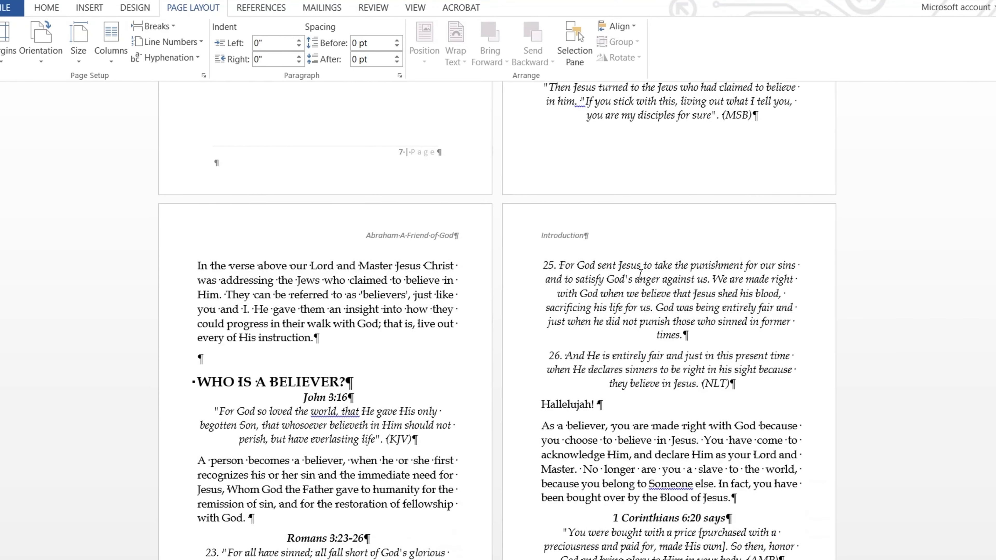
scroll(640, 273, up, 2)
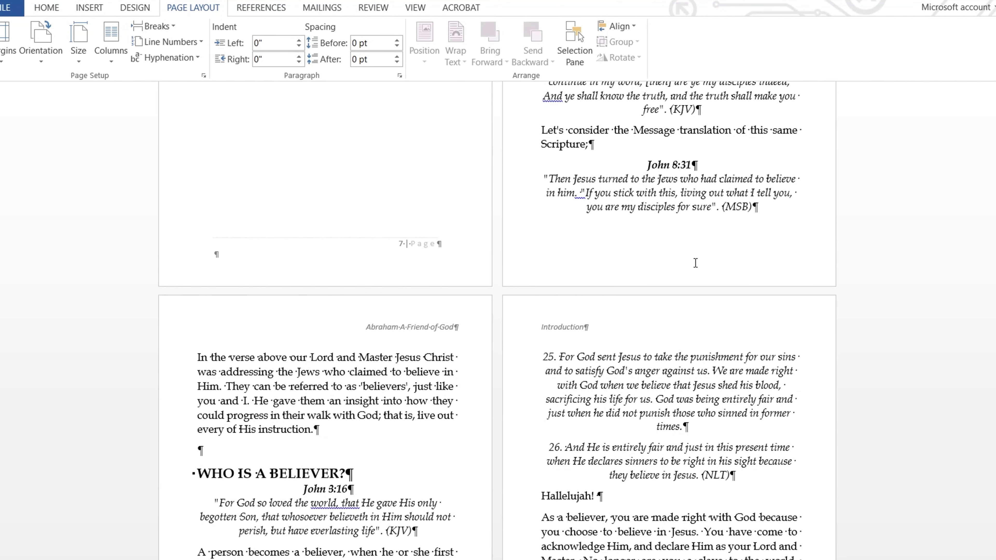
scroll(695, 263, down, 4)
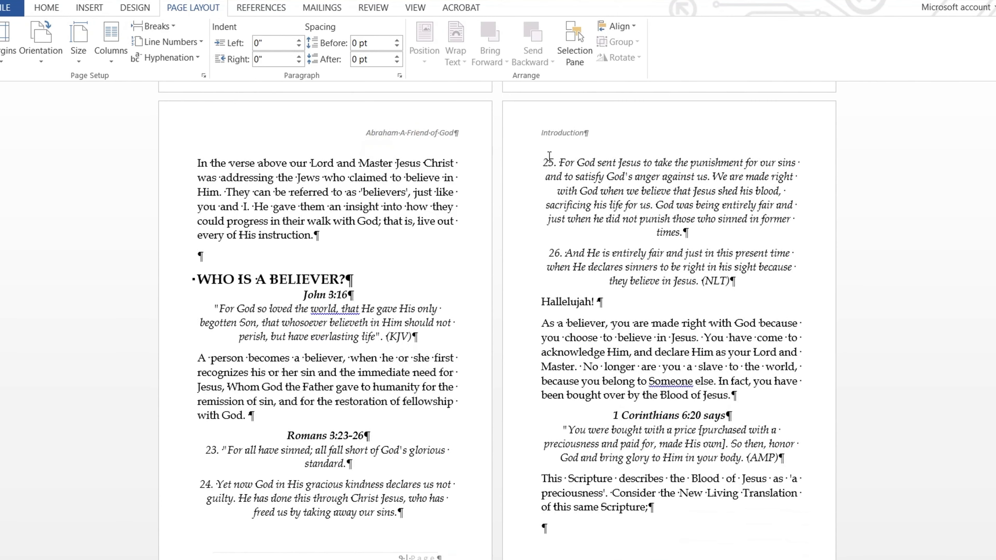
scroll(616, 206, up, 3)
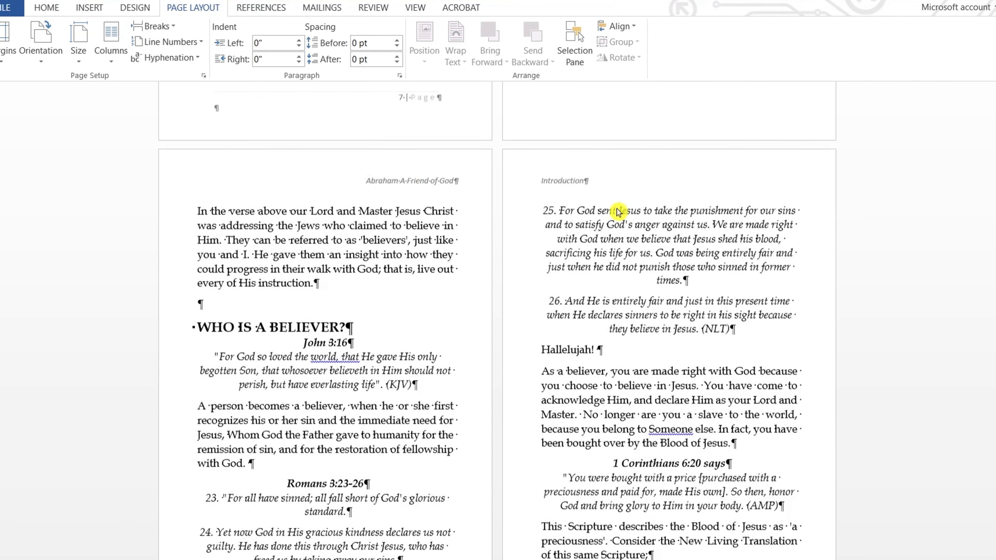
scroll(618, 208, up, 5)
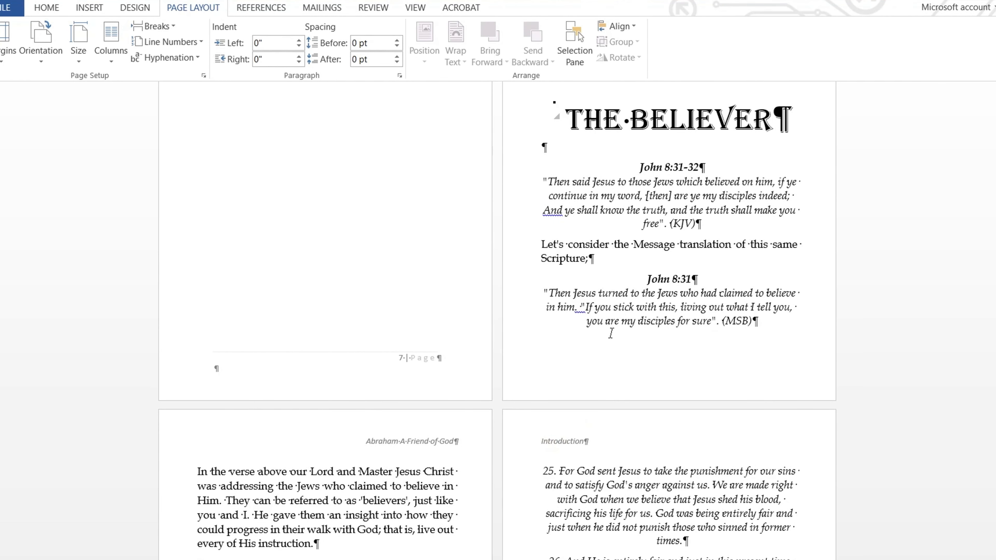
scroll(611, 334, up, 5)
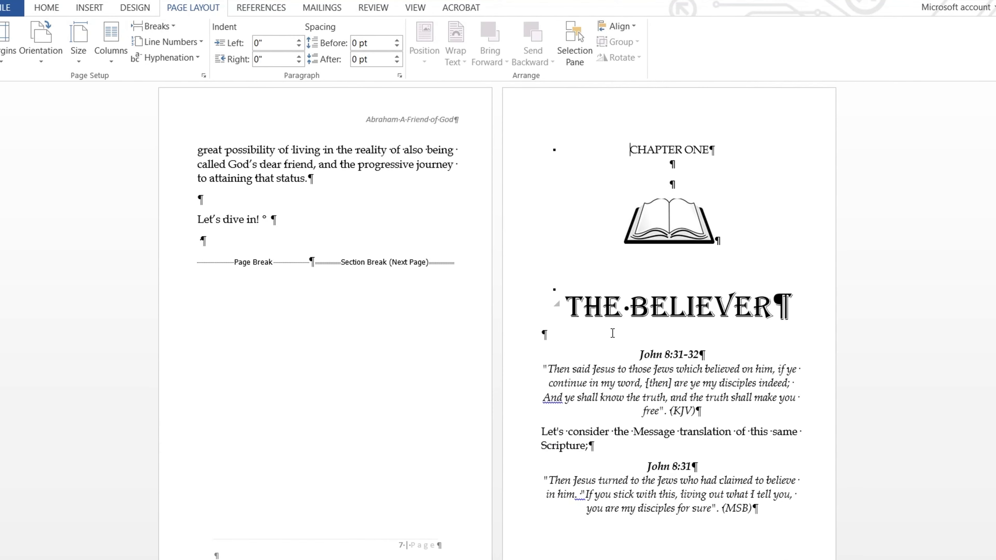
scroll(612, 333, down, 6)
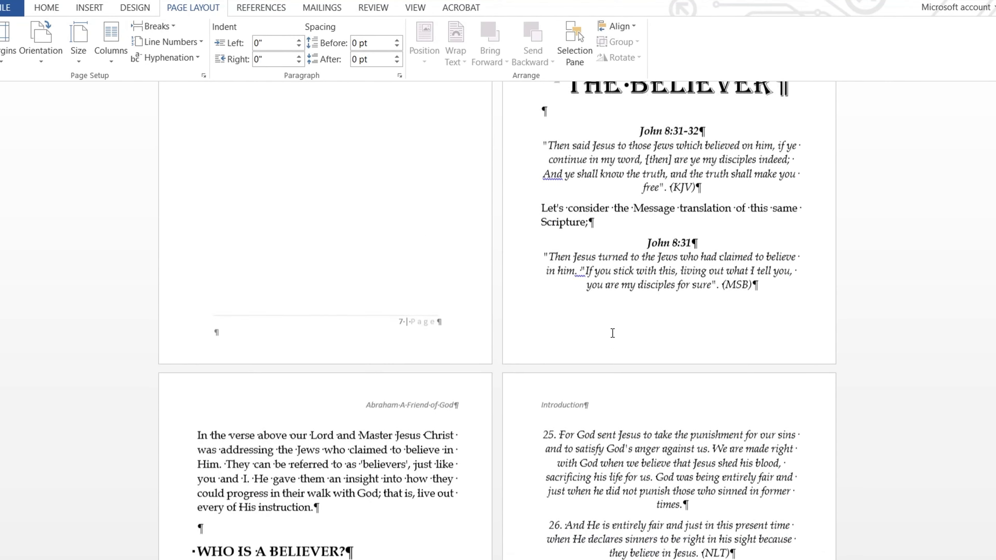
scroll(613, 333, up, 4)
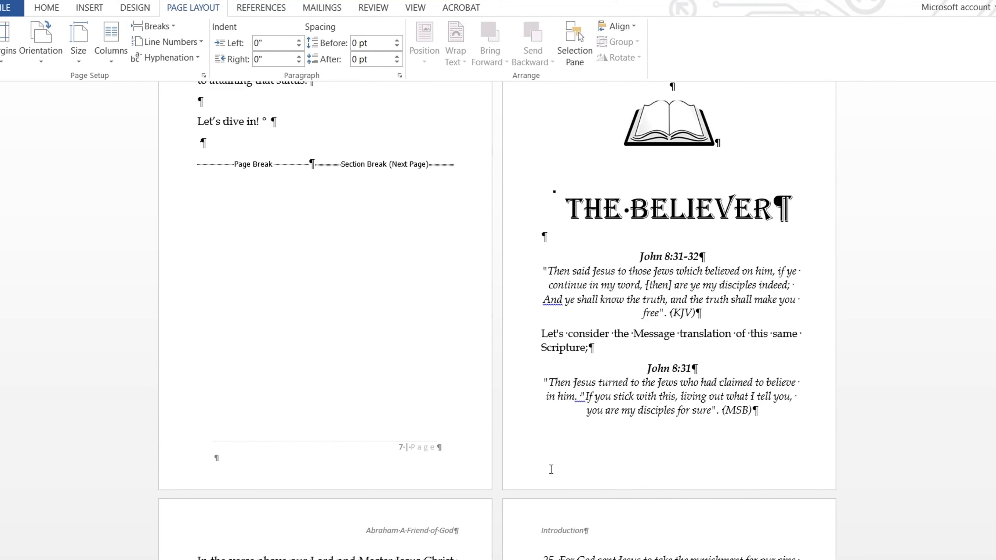
scroll(557, 510, down, 6)
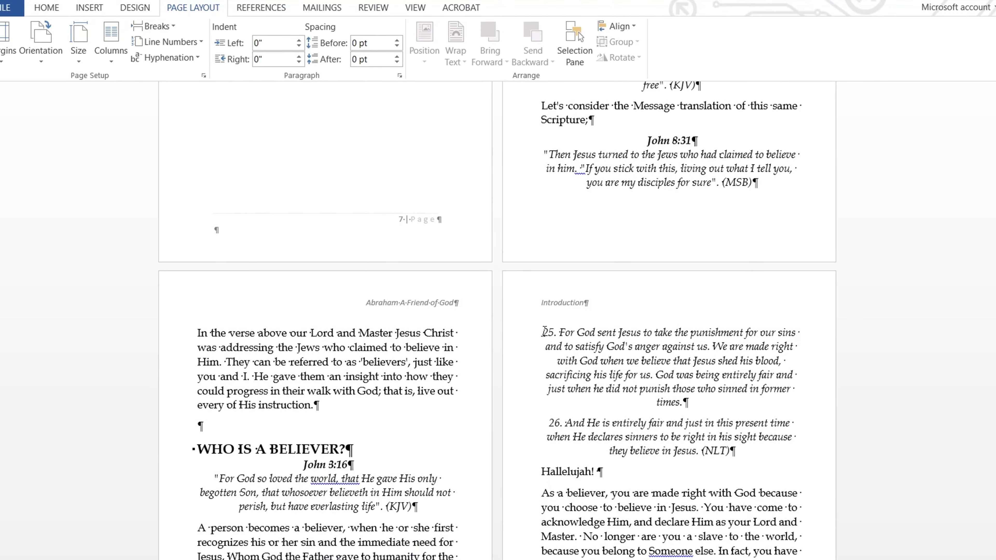
Step: Unlink Chapter One's even page header from the previous section and select its text "Introduction"
double_click(544, 306)
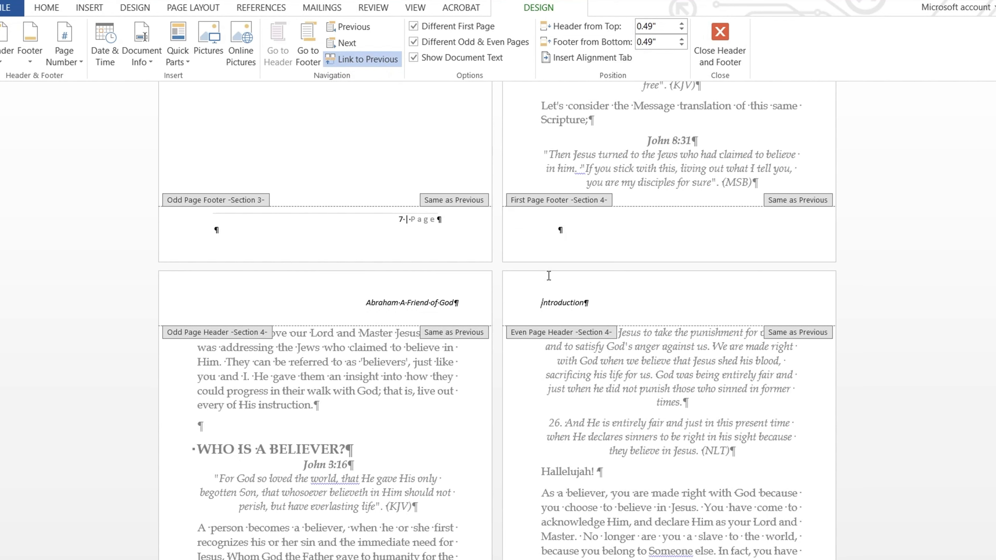
scroll(561, 293, up, 5)
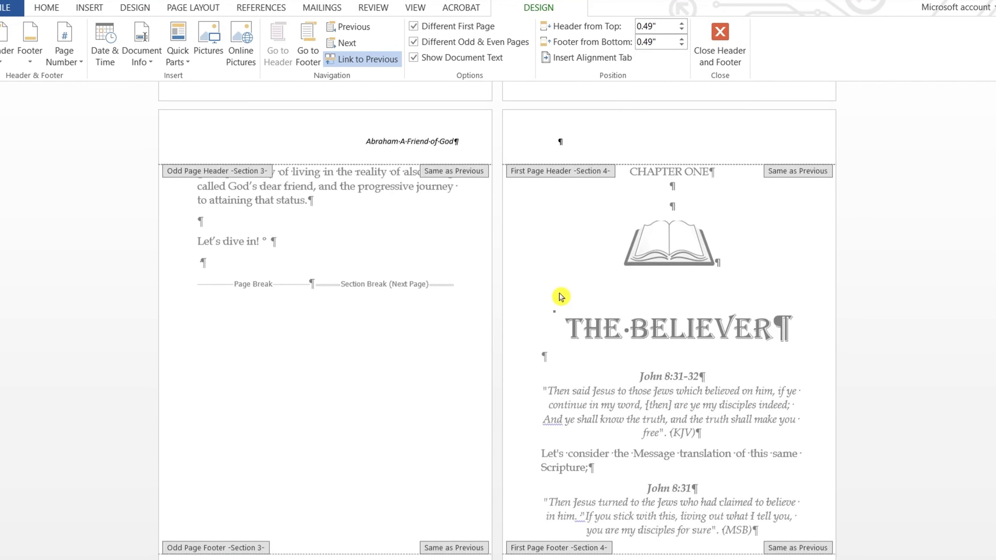
scroll(561, 296, down, 3)
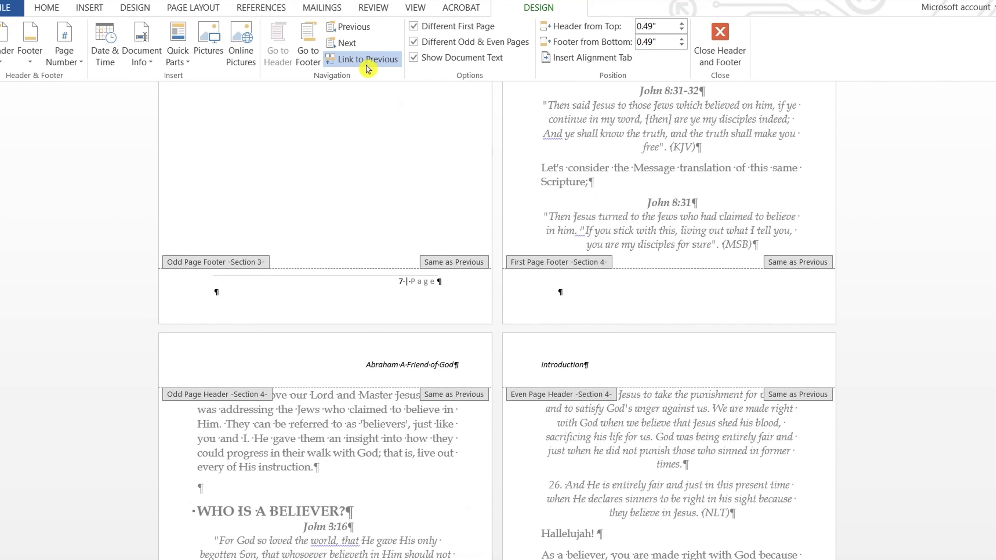
scroll(556, 249, down, 4)
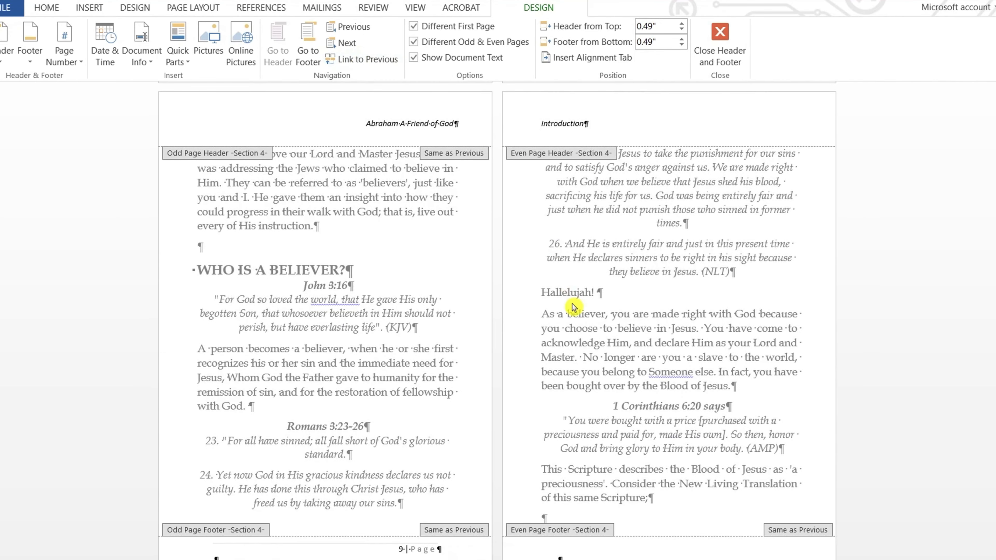
scroll(573, 307, up, 3)
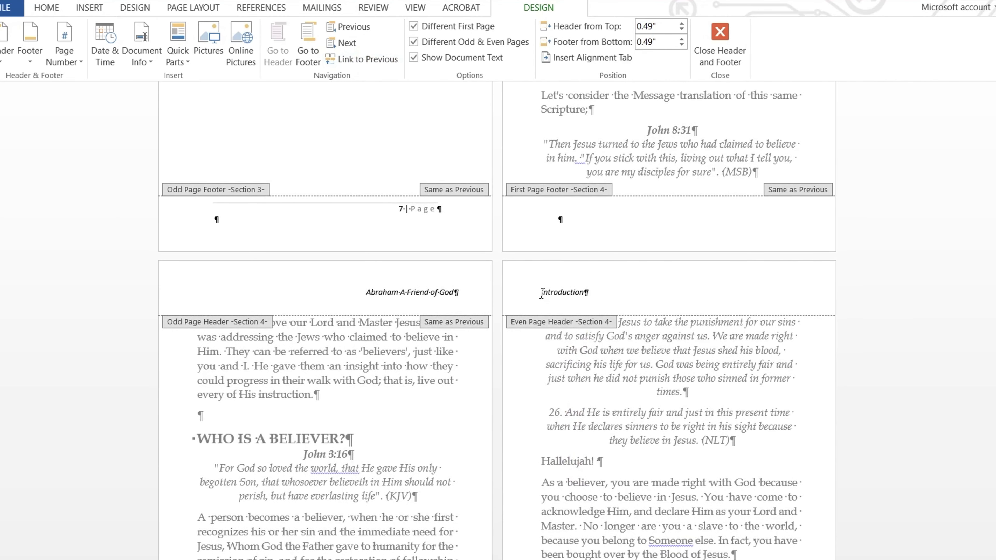
drag(539, 292, 583, 297)
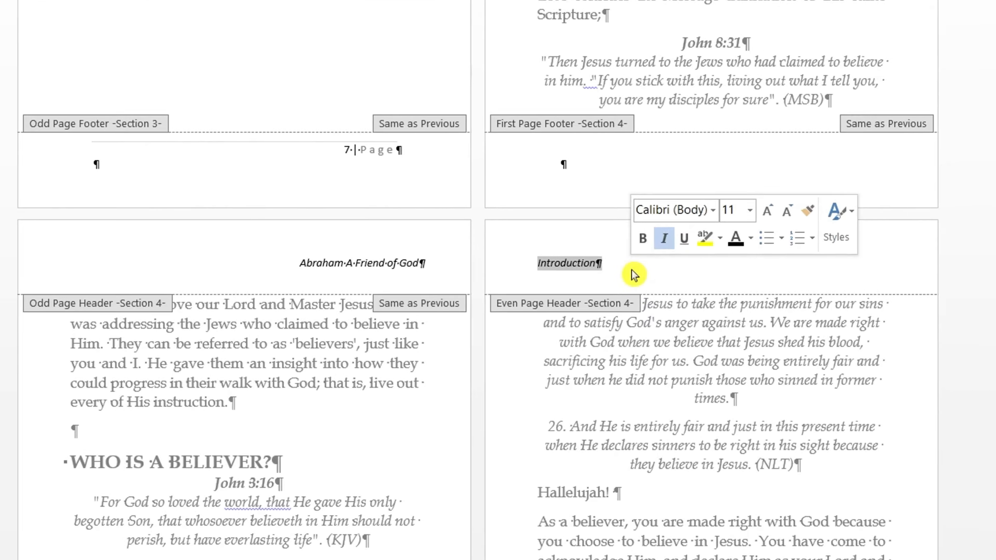
text(cHAO)
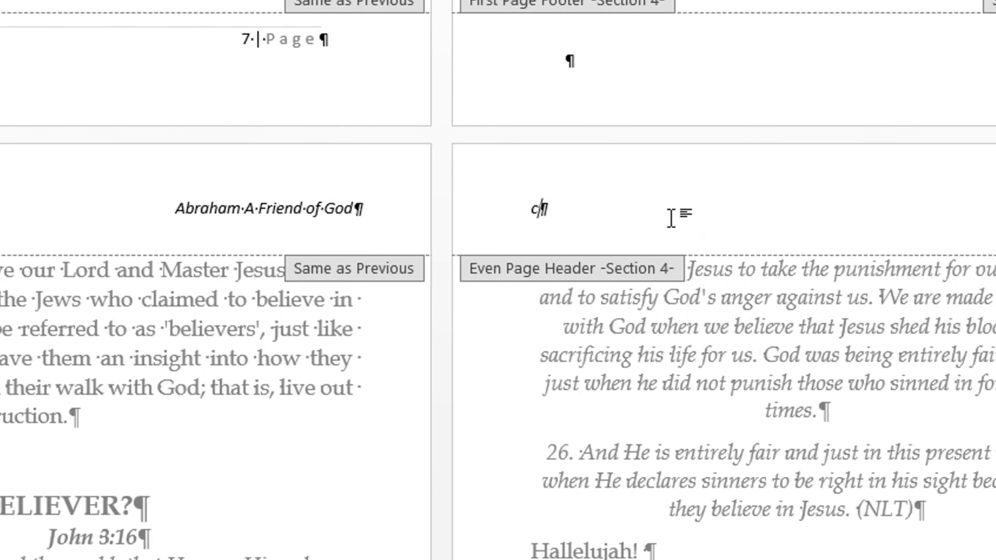
text(TER)
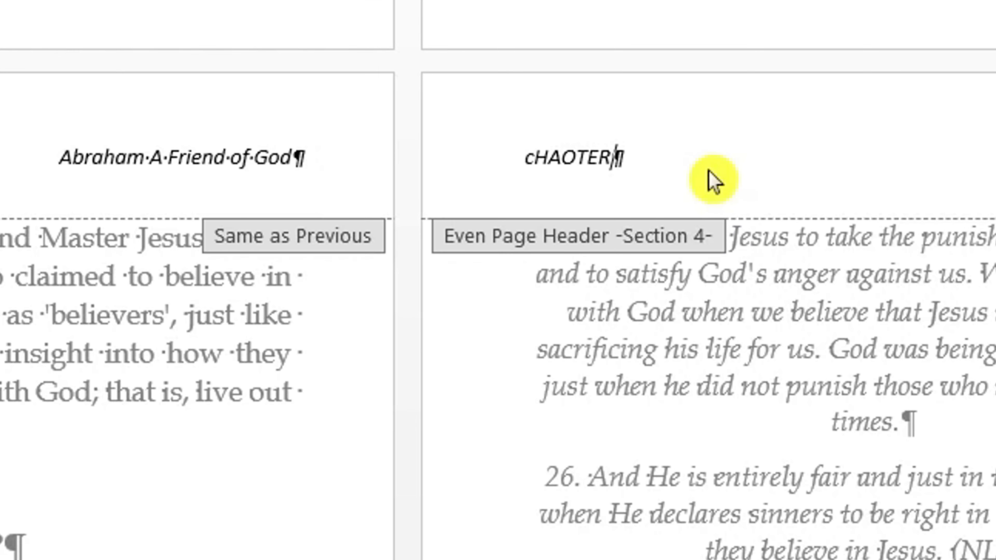
key(BackSpace)
key(BackSpace)
key(BackSpace)
key(BackSpace)
key(BackSpace)
key(BackSpace)
key(BackSpace)
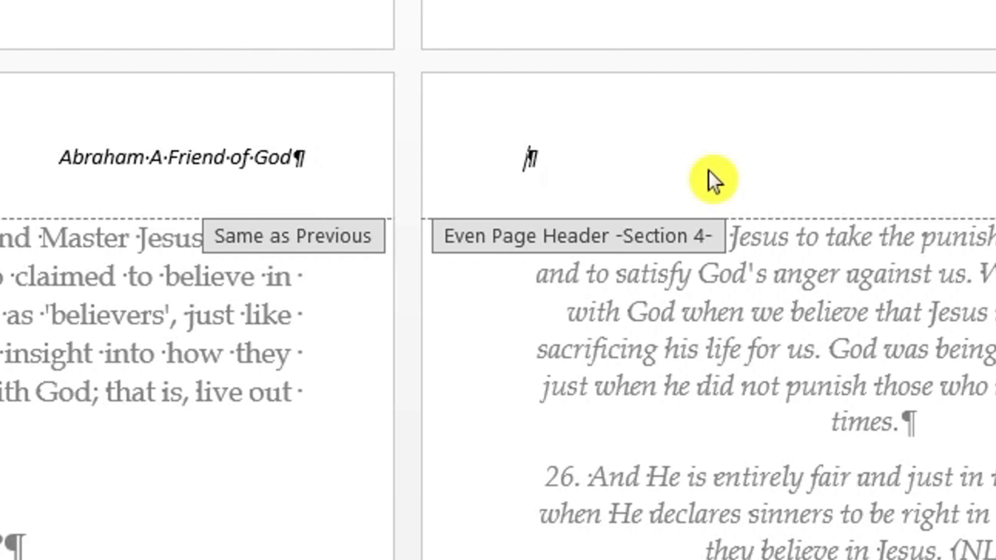
Step: Replace the text of Chapter One's even page header with "Chapter One – The Believer"
text(Chap)
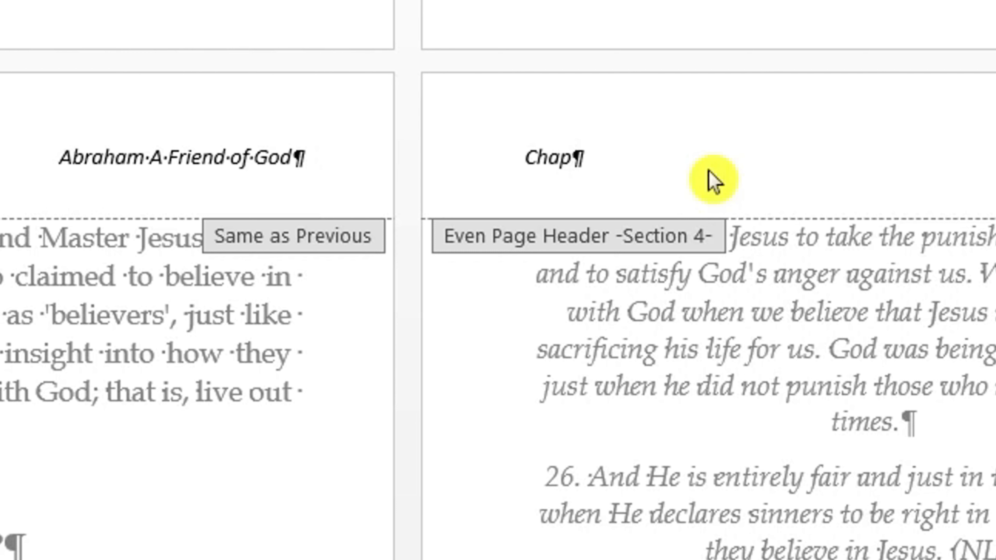
text(ter On)
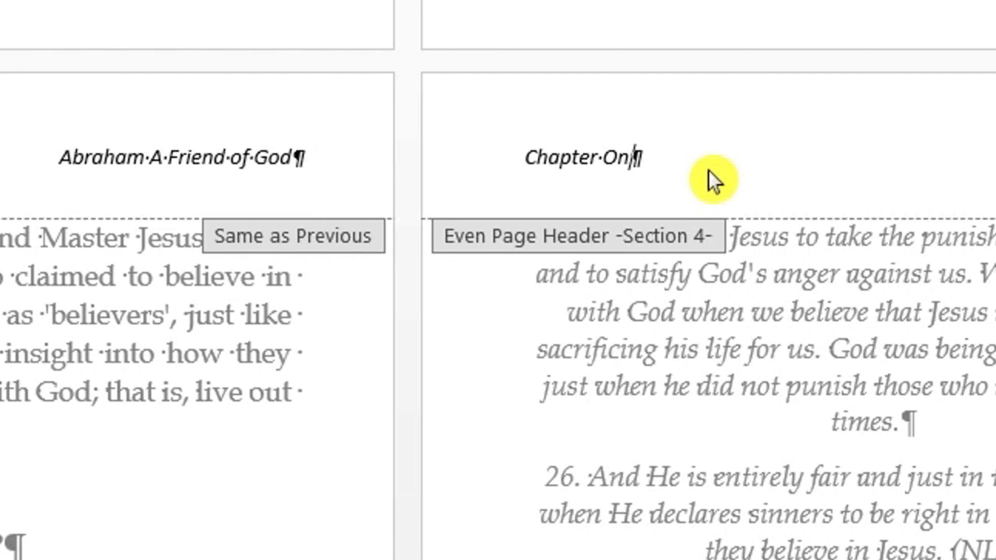
text(e -)
scroll(708, 170, up, 7)
scroll(708, 170, down, 4)
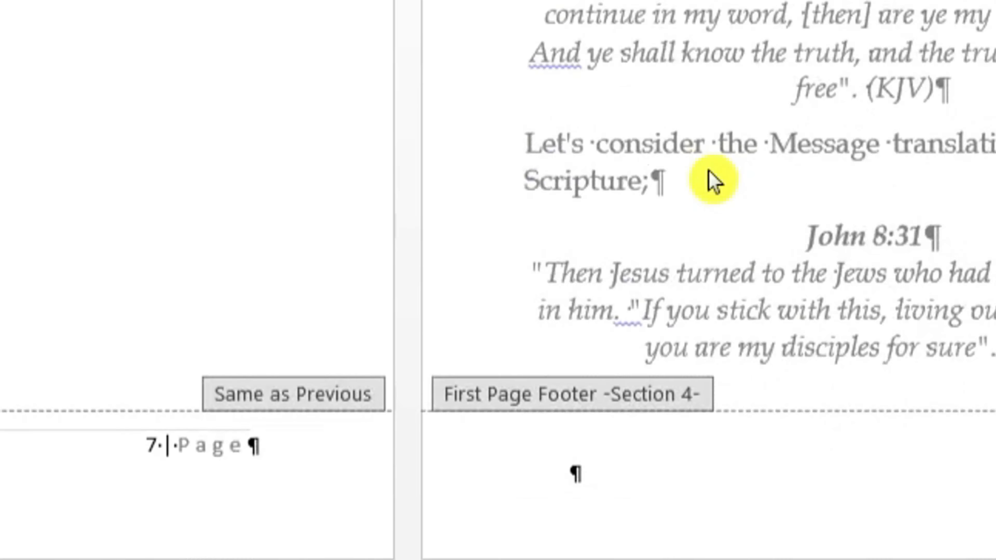
scroll(713, 182, down, 3)
text(The)
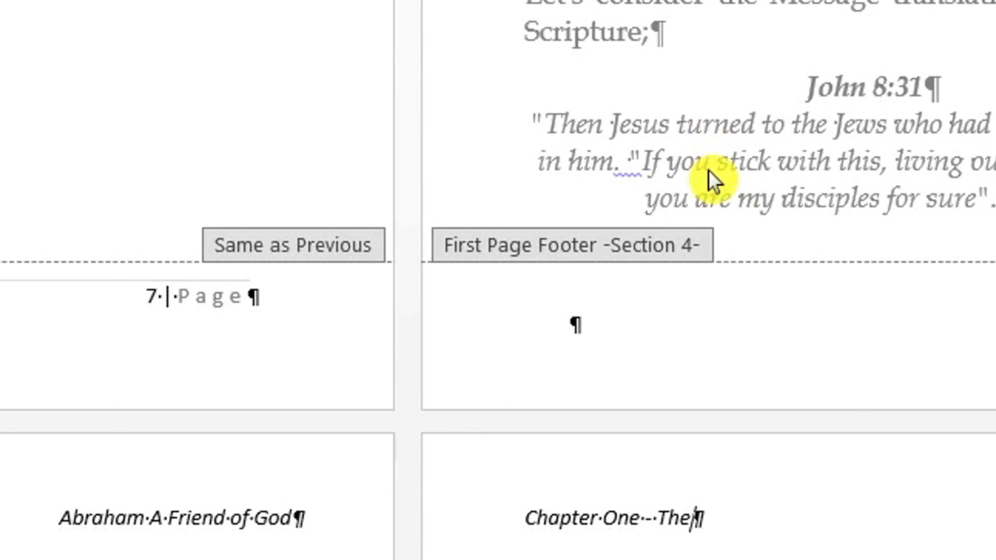
text( Believer)
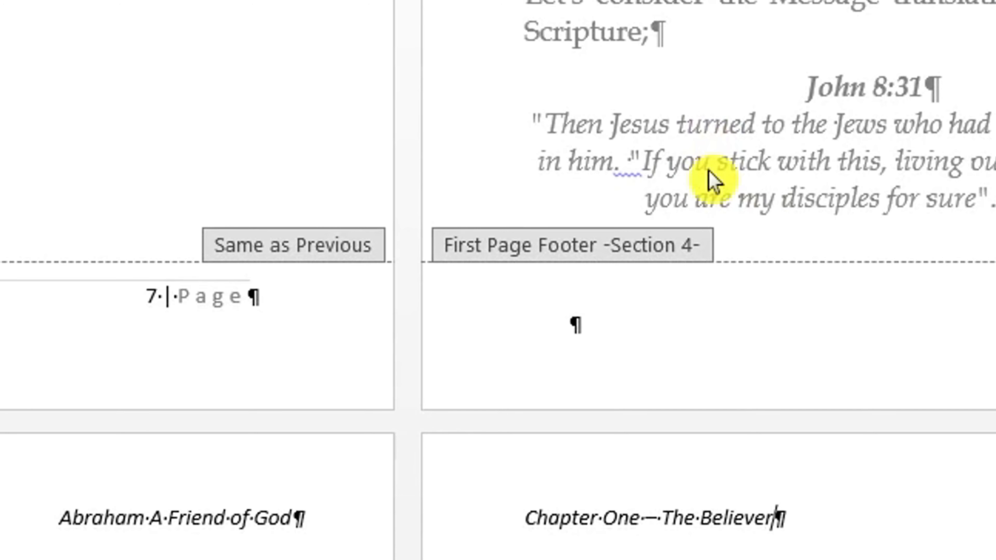
Step: Leave header editing, reopen Chapter One's even page header, and return to the body text
double_click(660, 501)
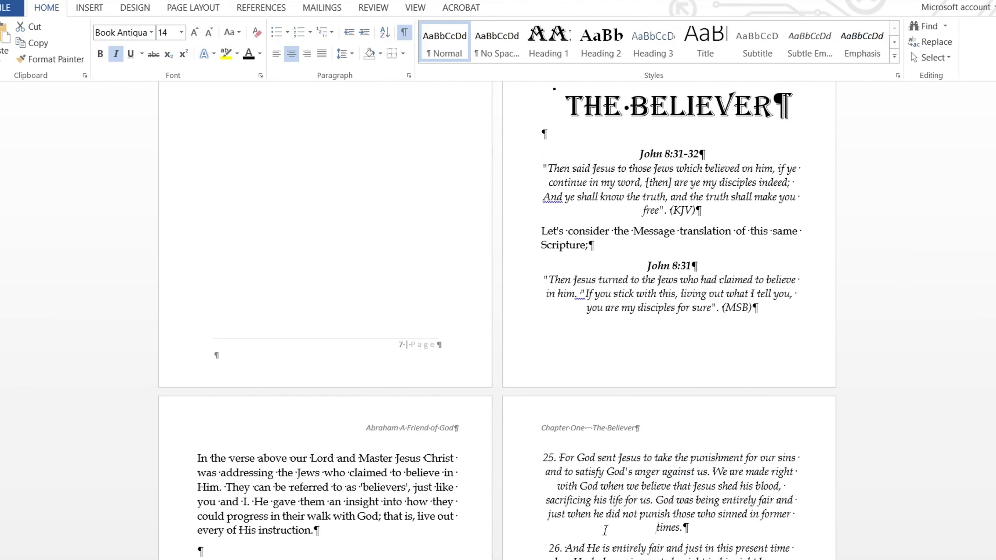
double_click(668, 527)
scroll(604, 471, down, 2)
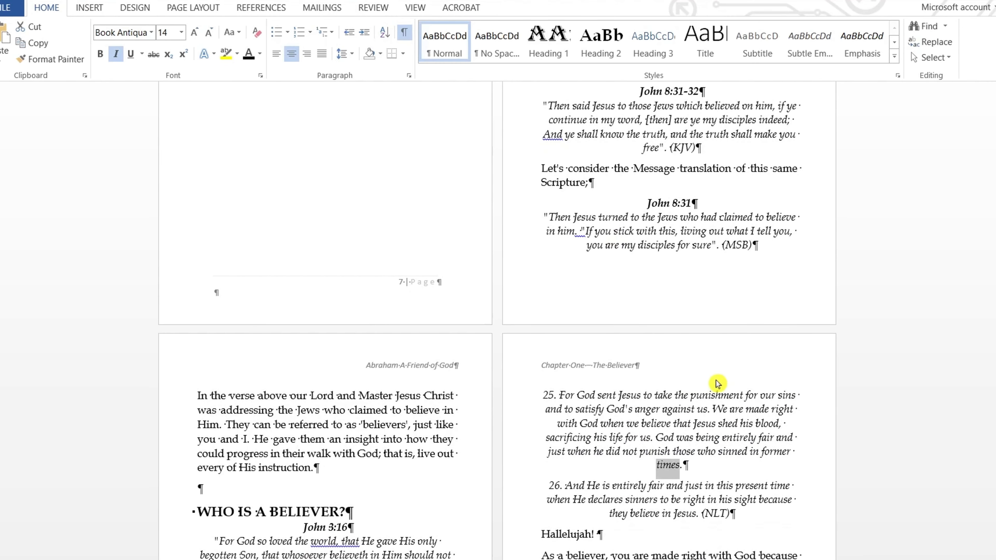
double_click(678, 366)
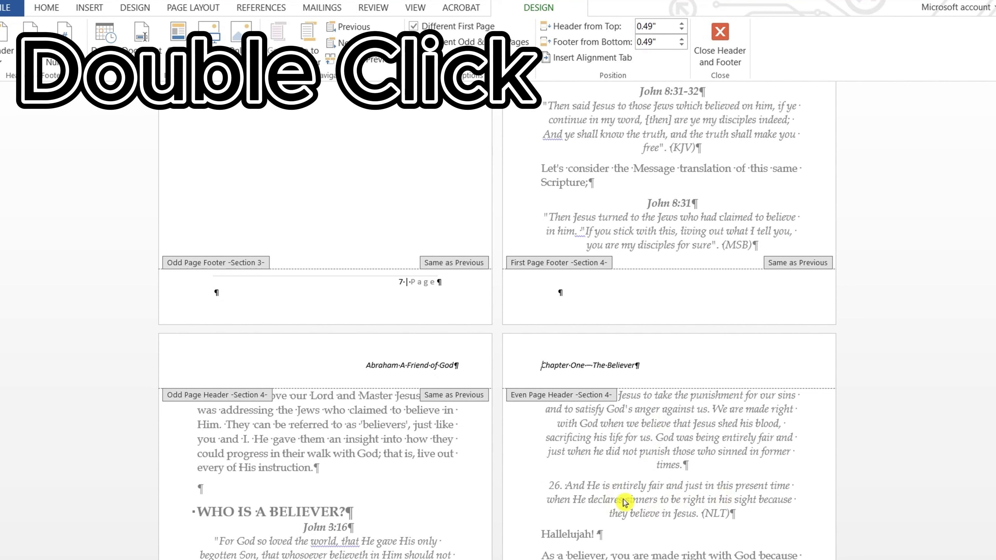
double_click(585, 474)
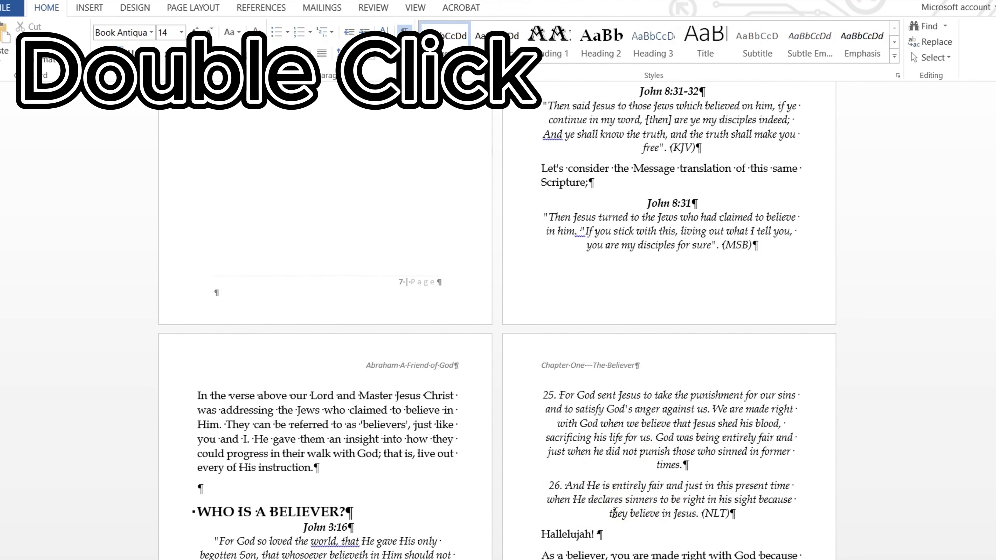
Step: Examine the even page headers on the copyright page and in the Introduction section, with header editing open
scroll(614, 512, up, 15)
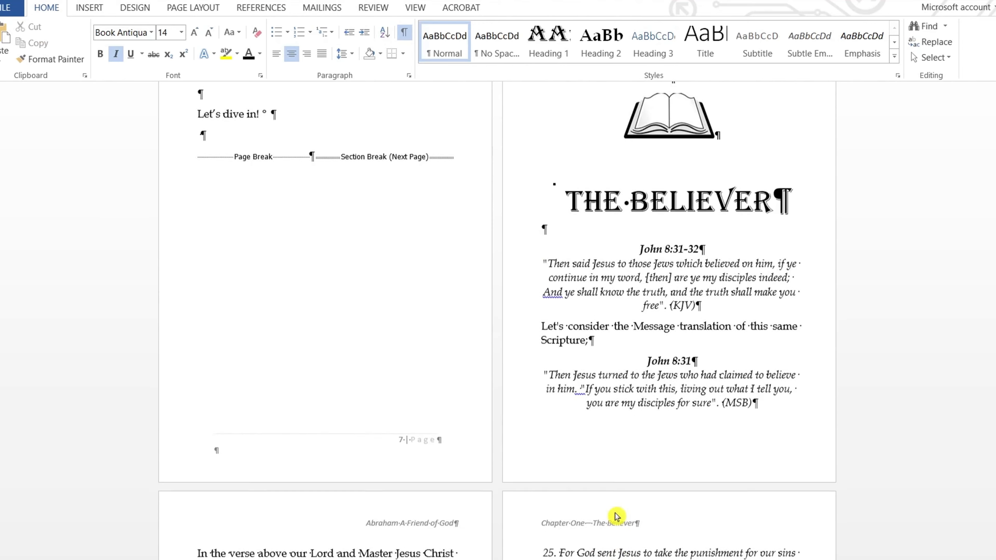
scroll(615, 512, up, 3)
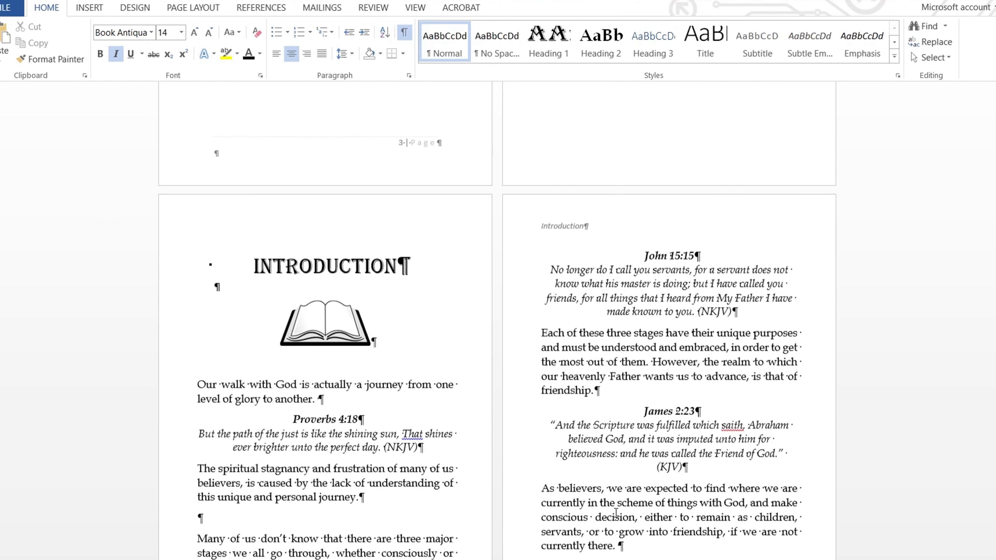
scroll(570, 234, up, 15)
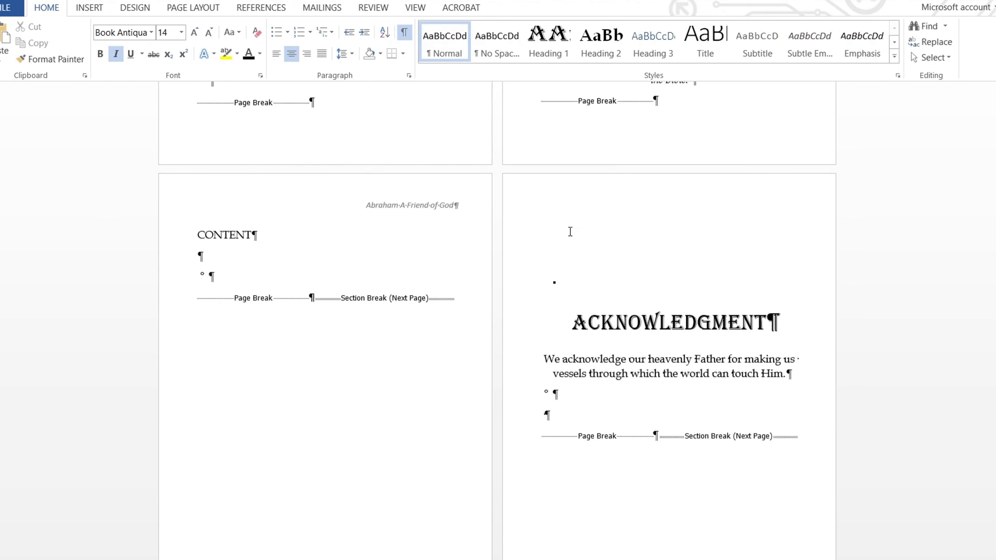
scroll(568, 233, up, 3)
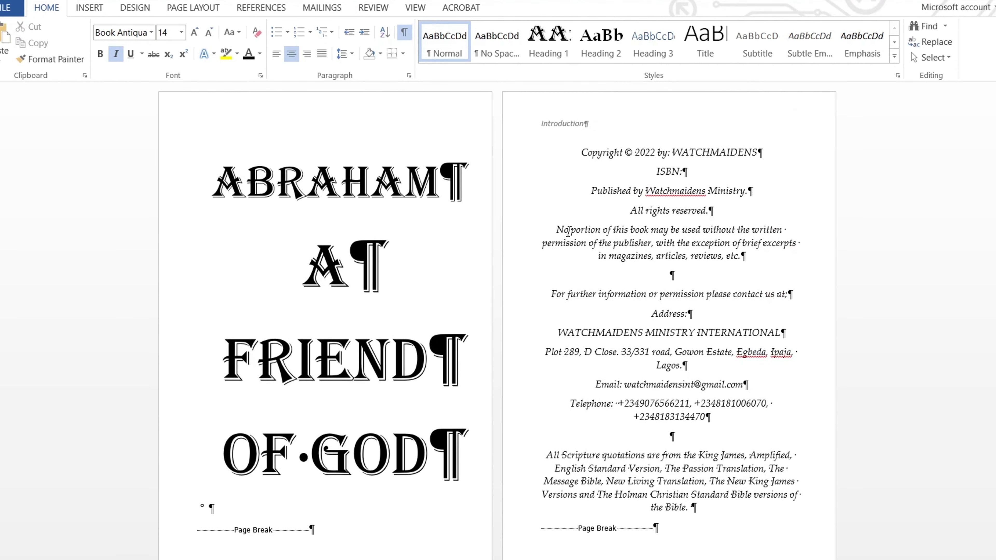
double_click(534, 128)
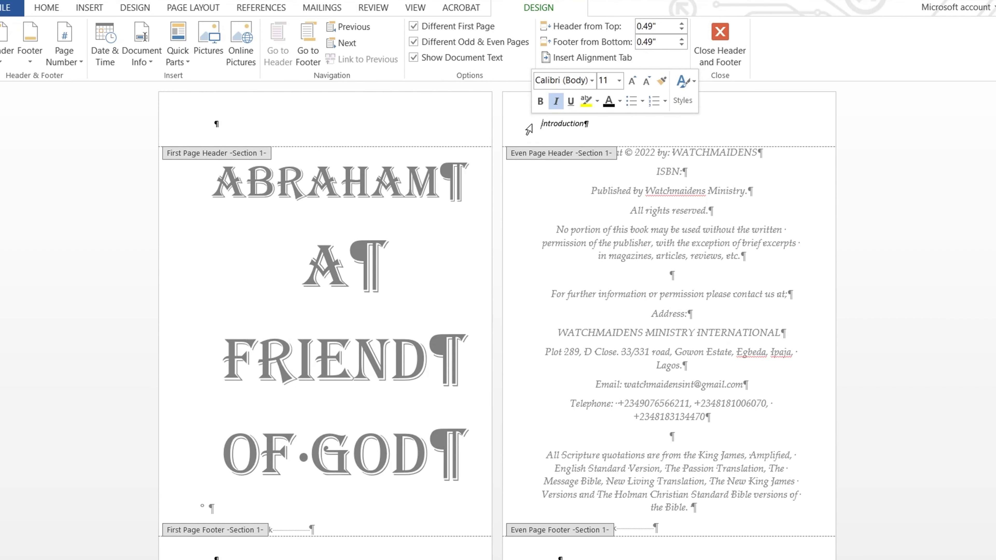
scroll(531, 128, down, 15)
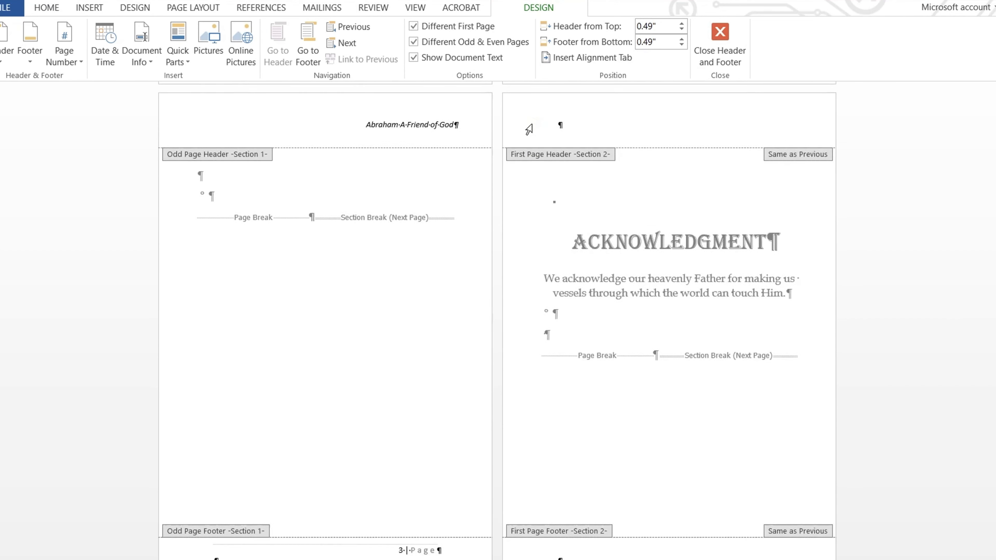
scroll(533, 127, down, 1)
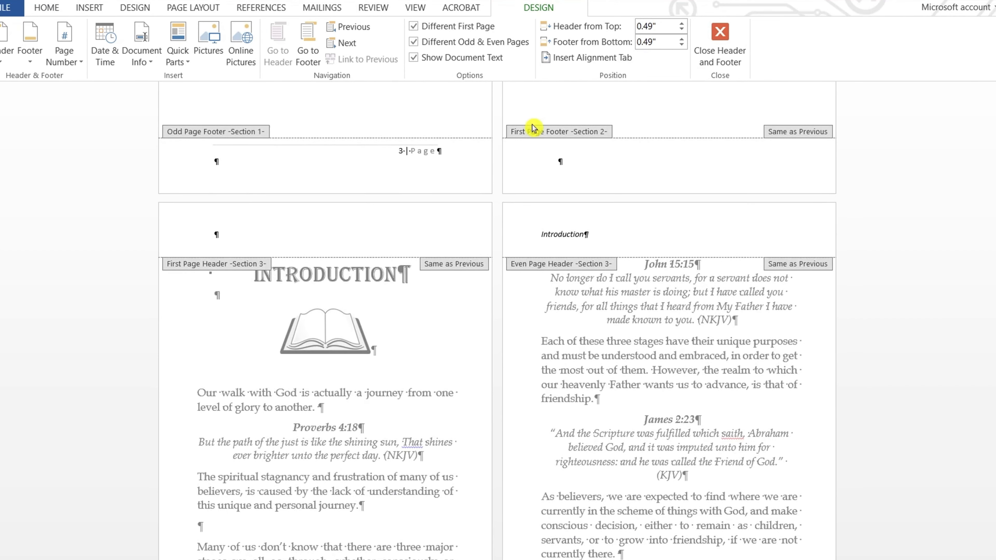
click(541, 233)
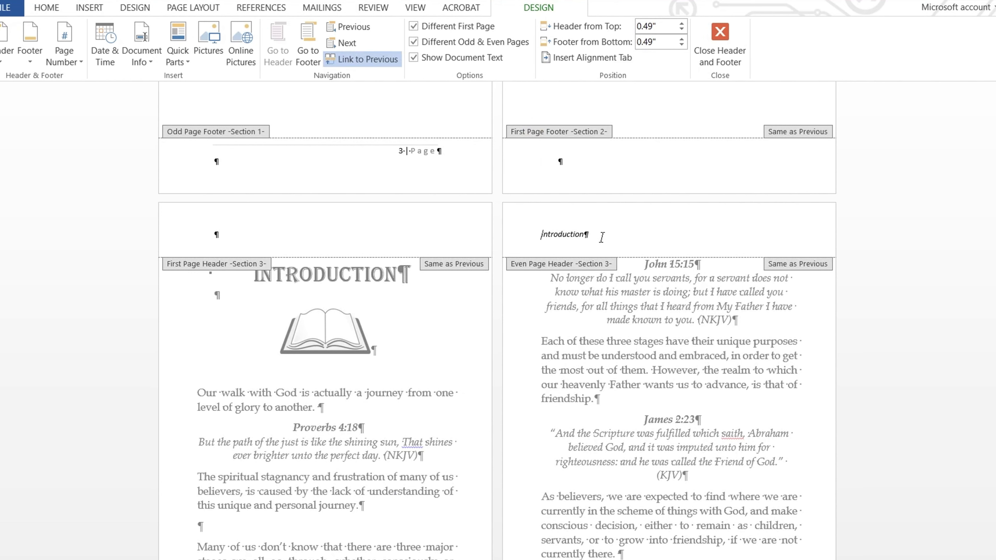
Step: Unlink the Introduction section's even page header from the previous section
scroll(613, 148, up, 15)
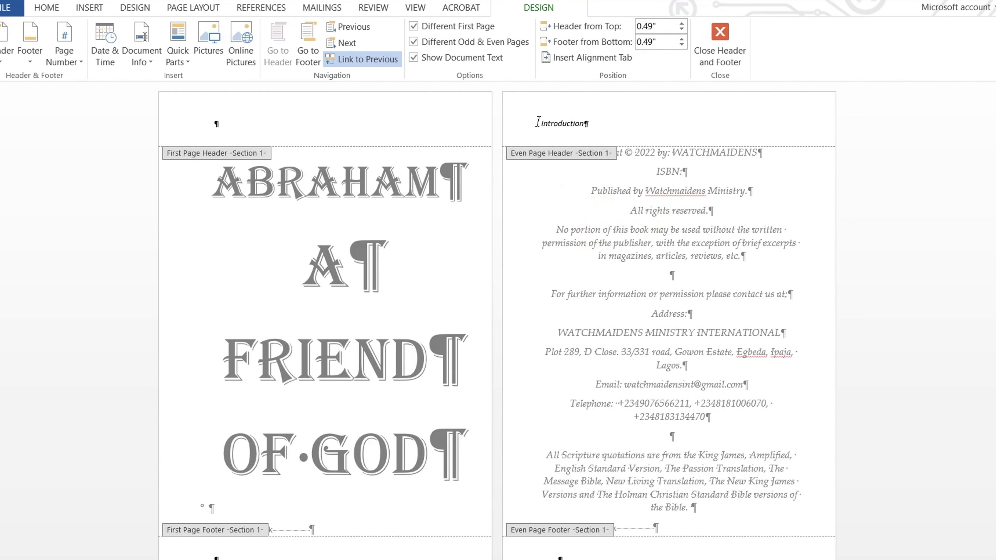
scroll(591, 316, down, 5)
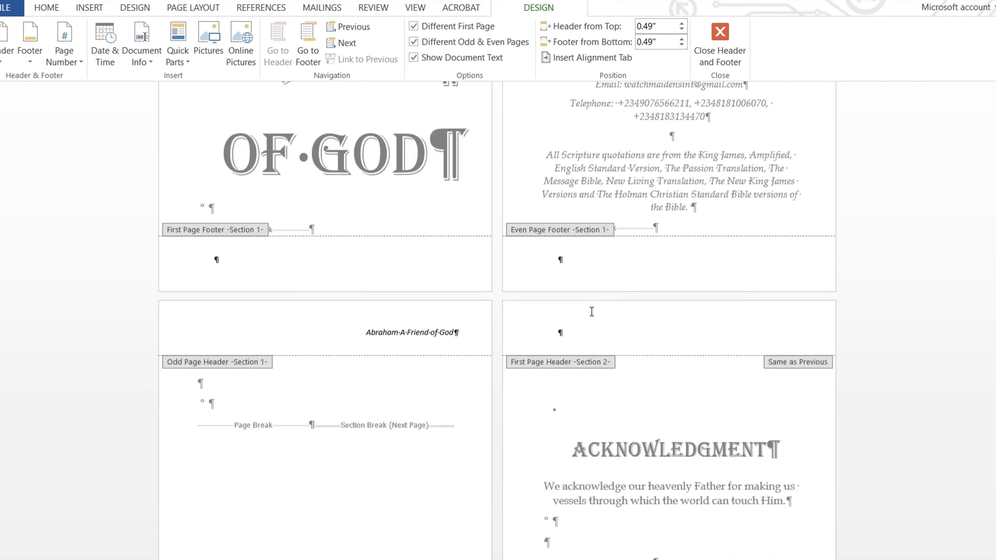
scroll(593, 316, down, 5)
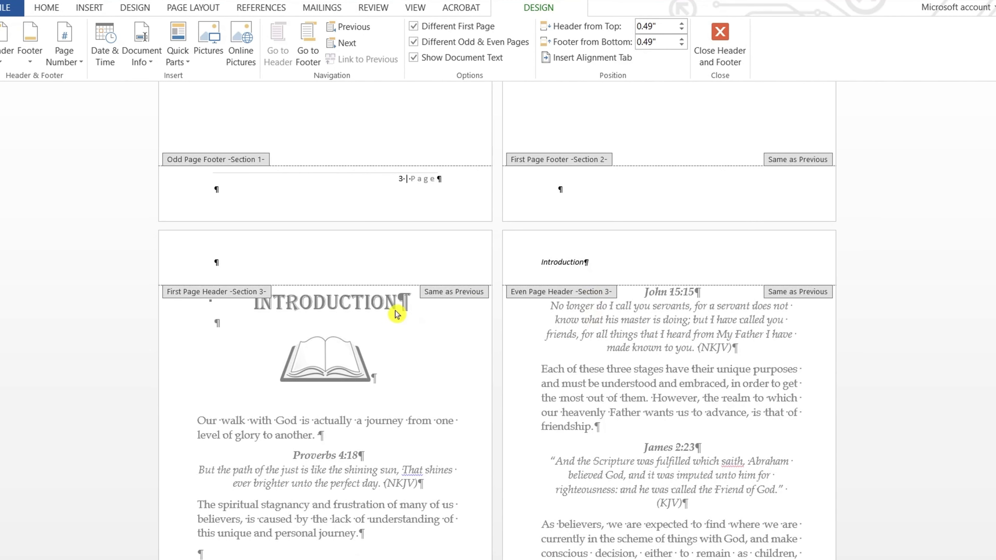
click(540, 262)
click(357, 62)
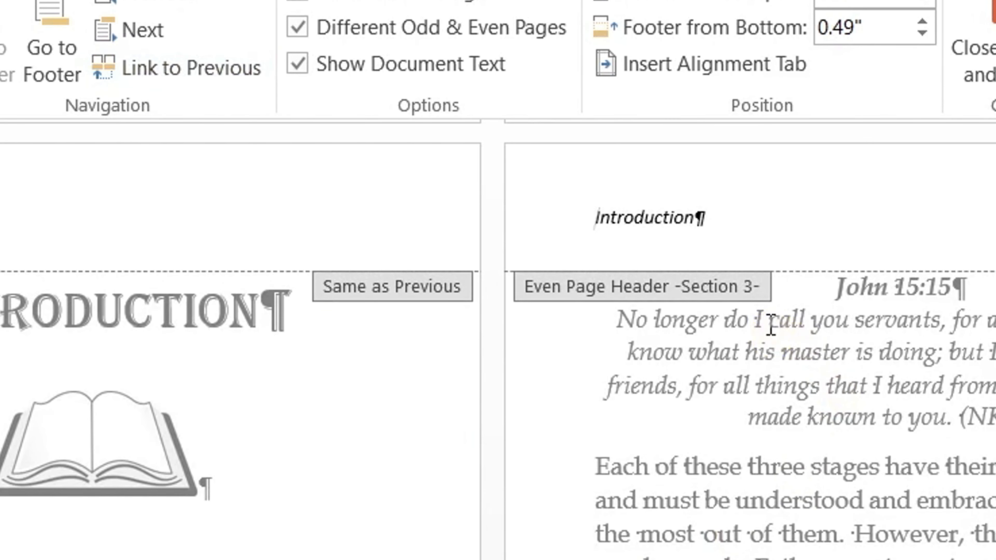
Step: Delete the text "Introduction" from the copyright page's even page header and return to the body text
scroll(666, 361, up, 3)
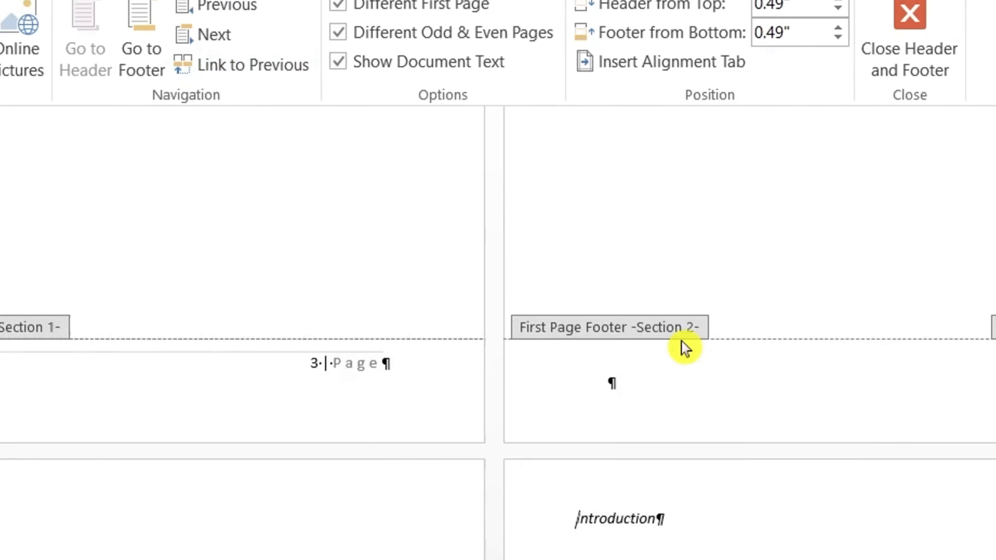
scroll(716, 411, up, 10)
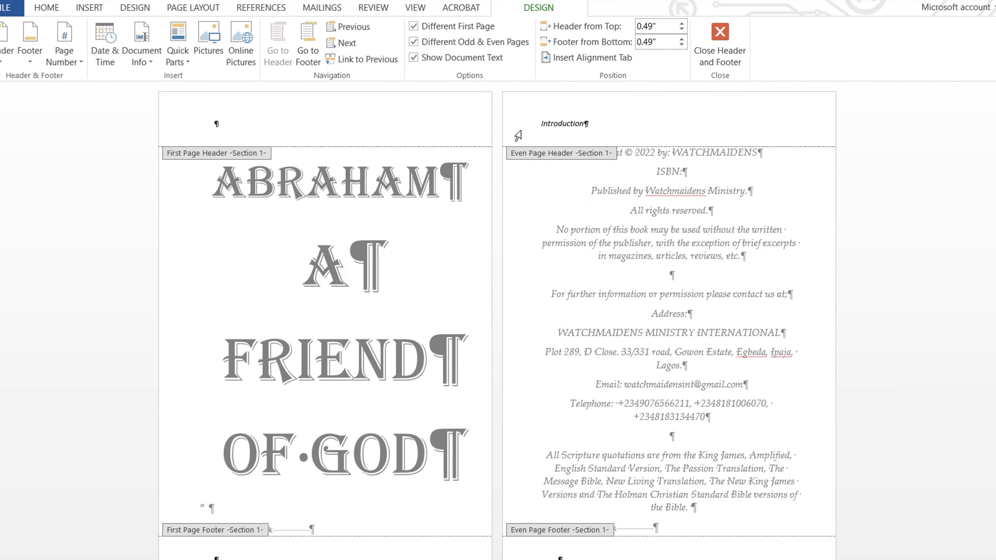
click(516, 128)
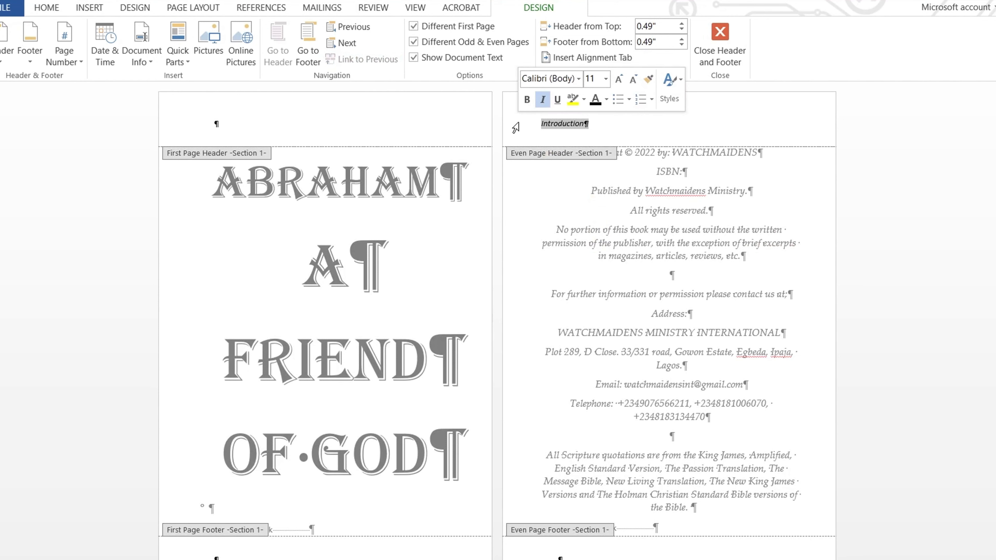
key(Delete)
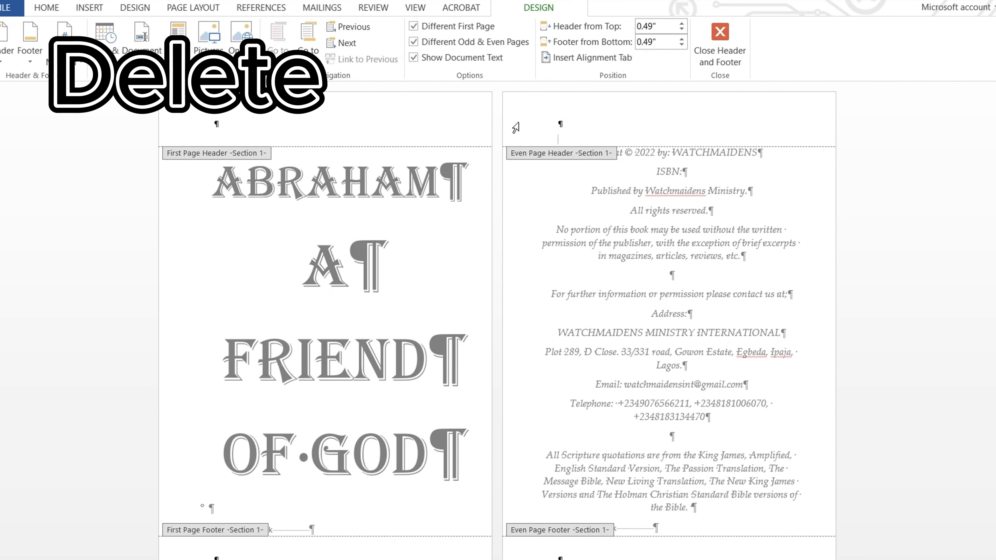
double_click(643, 229)
Step: Check the odd and even page headers from the copyright page through the Introduction and Chapter One
scroll(635, 299, down, 10)
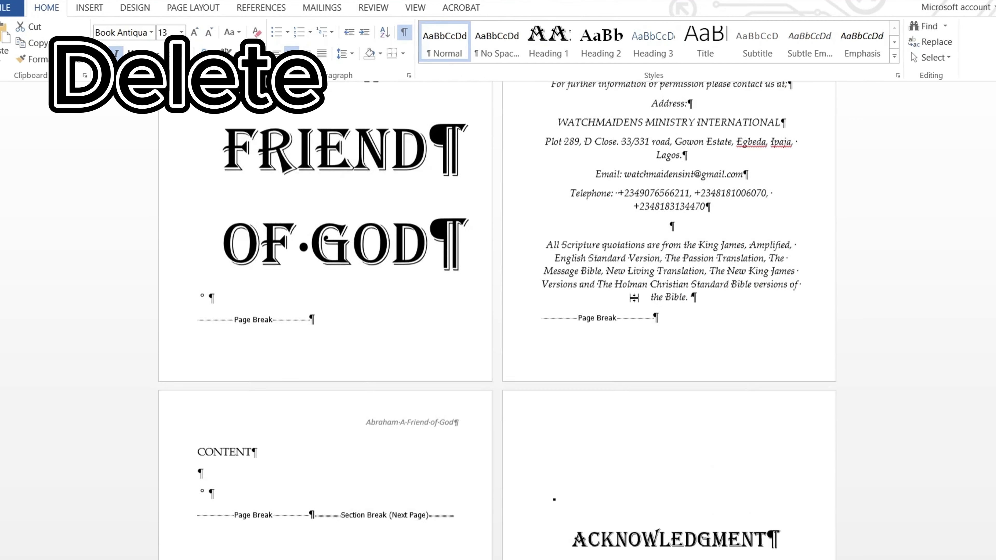
scroll(635, 298, down, 10)
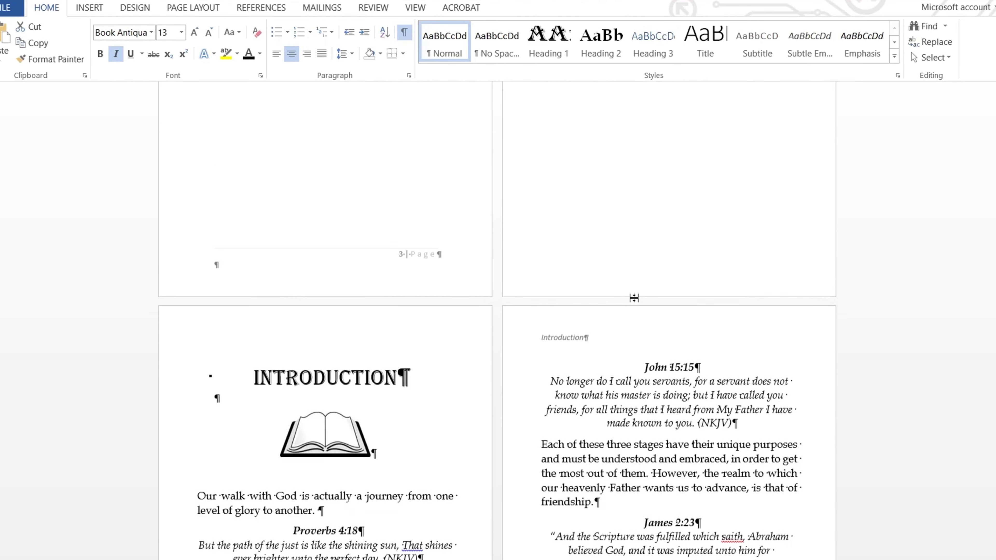
scroll(633, 298, down, 10)
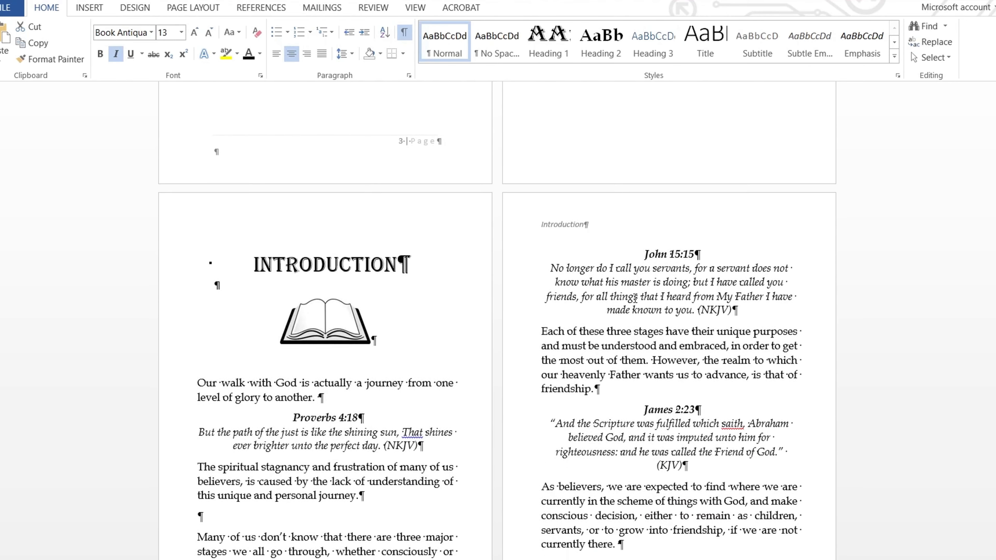
scroll(636, 299, down, 10)
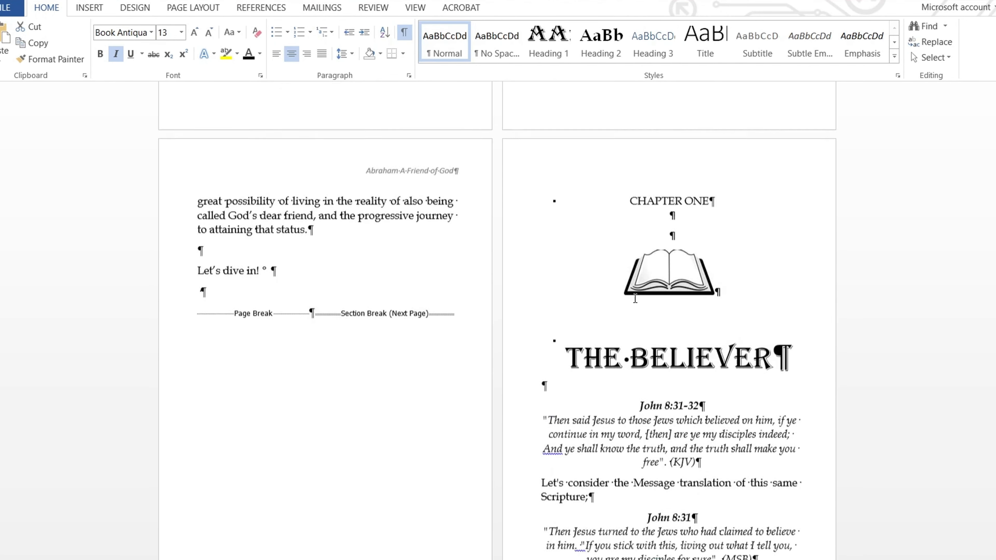
scroll(635, 299, down, 5)
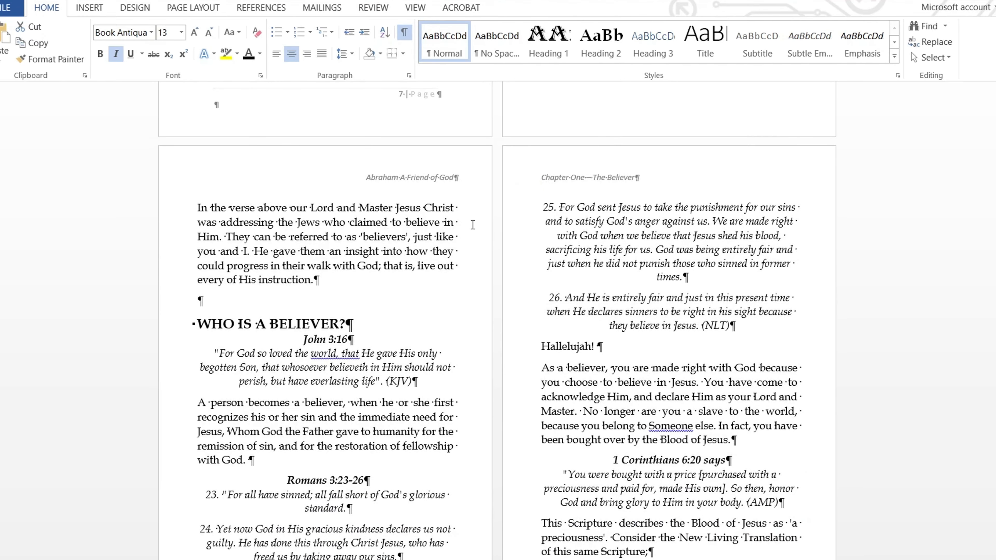
scroll(473, 224, down, 20)
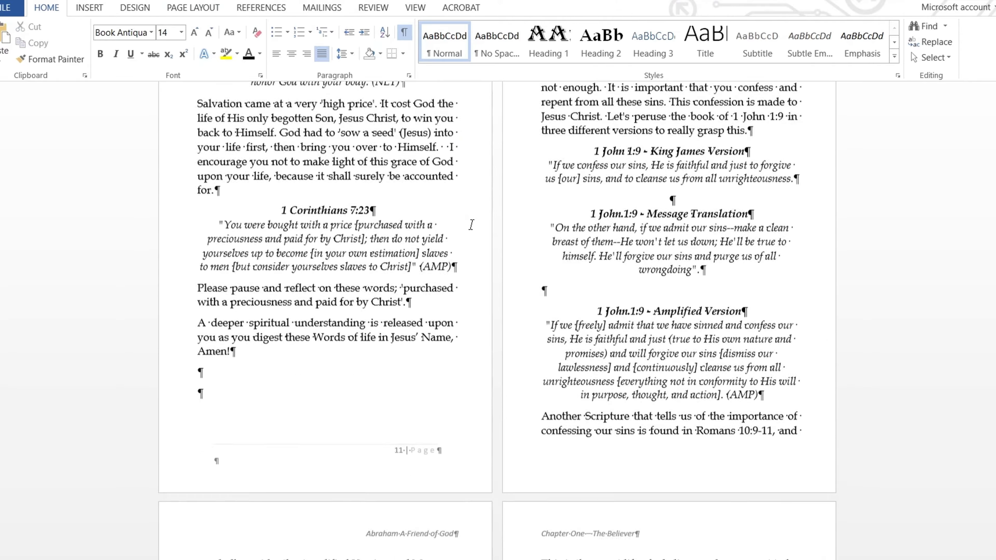
Step: Insert a Next Page section break directly before the CHAPTER TWO heading
scroll(473, 224, down, 20)
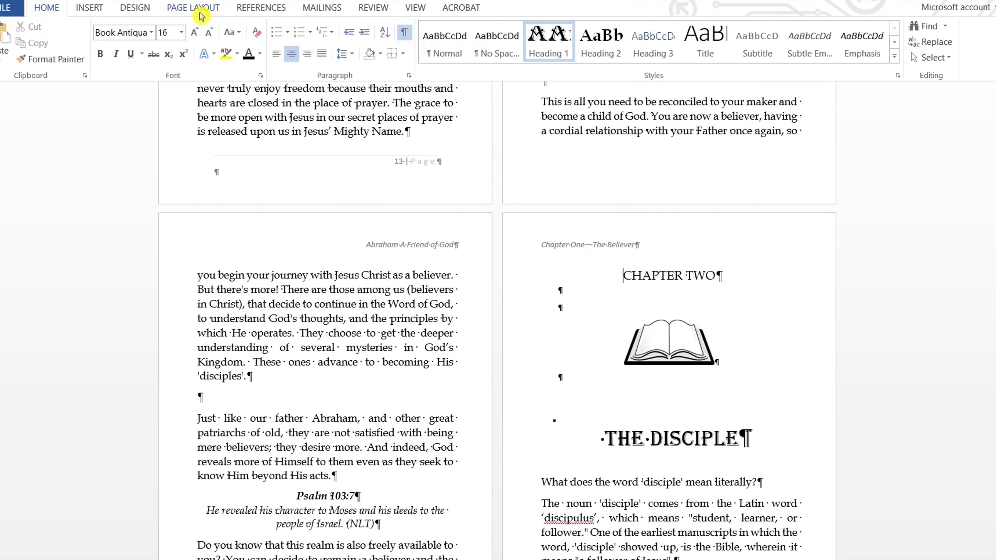
click(201, 16)
click(176, 29)
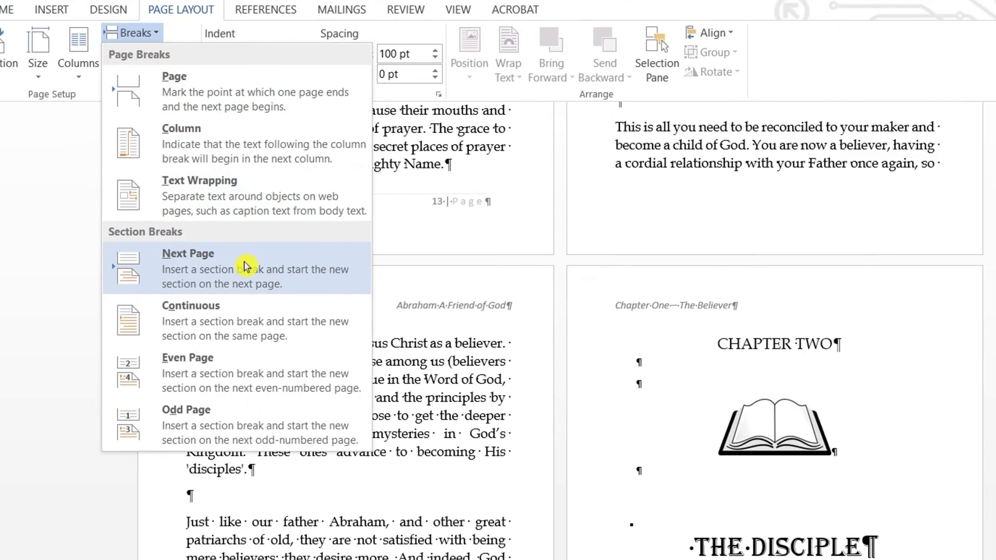
click(188, 510)
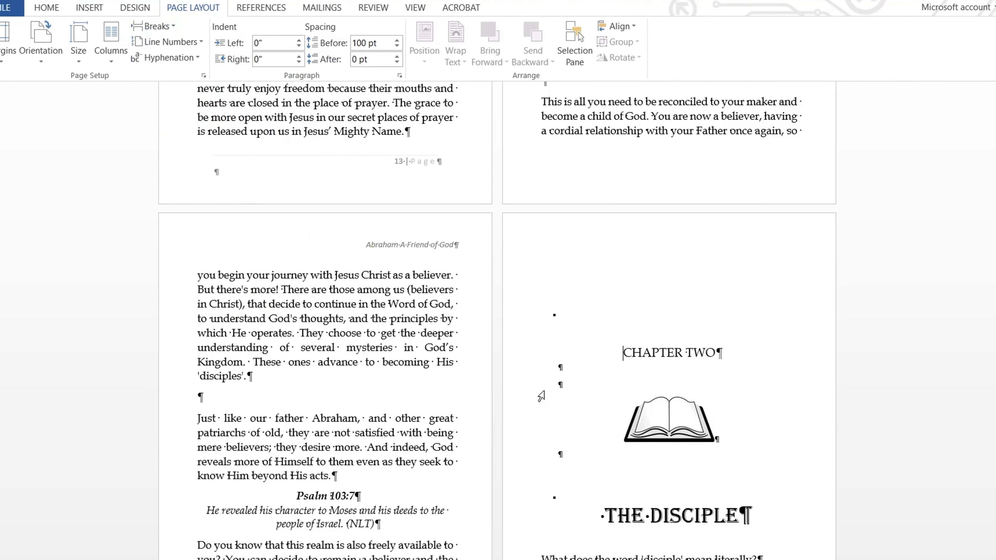
Step: Set the paragraph spacing before the CHAPTER TWO heading to 0 pt
click(381, 43)
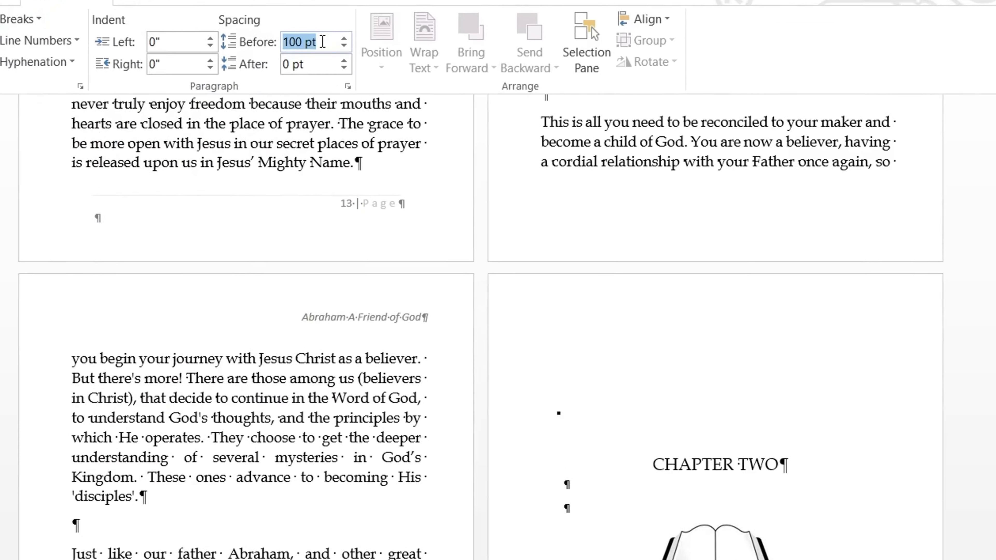
text(0)
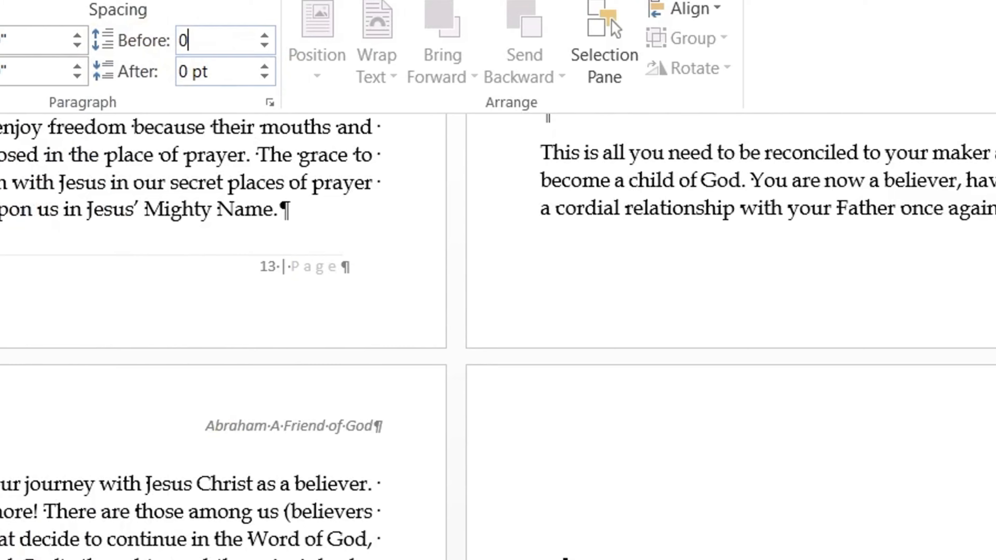
key(Return)
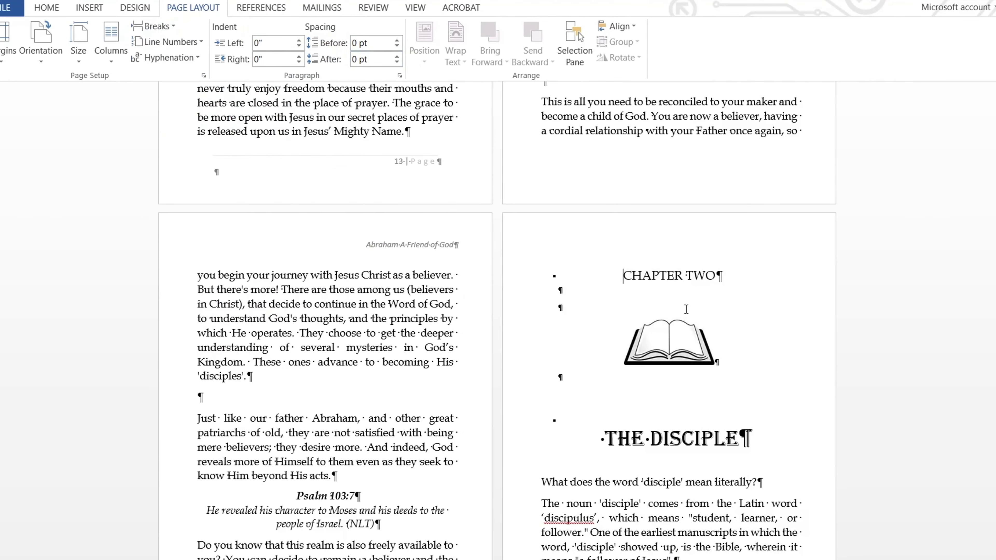
Step: Unlink the even page header of the Chapter Two section from the previous section
scroll(686, 310, down, 5)
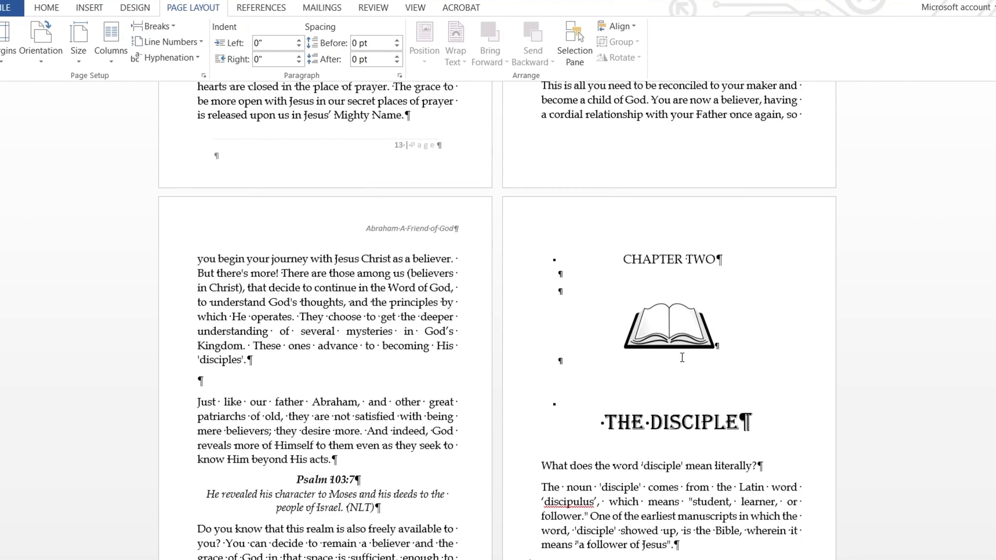
scroll(683, 356, down, 8)
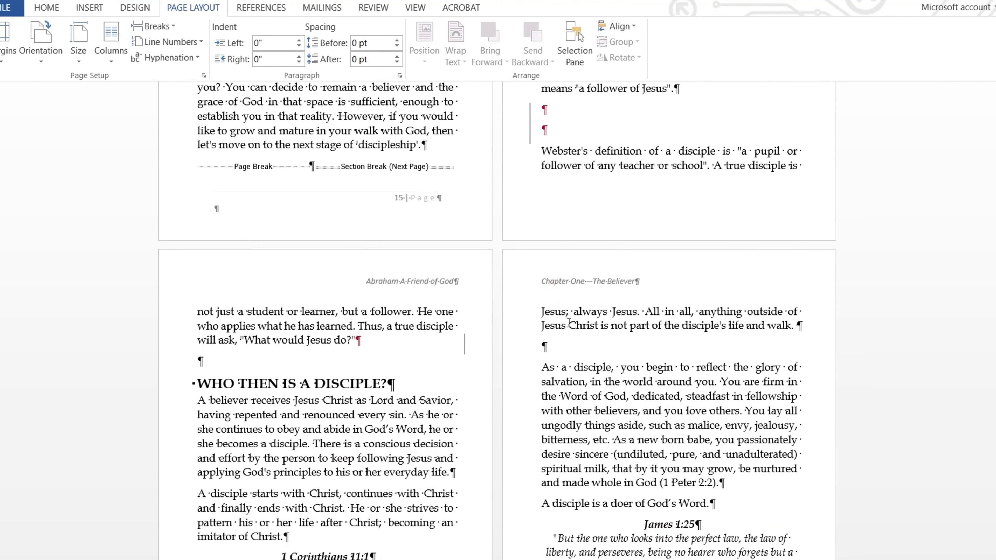
double_click(573, 325)
double_click(542, 277)
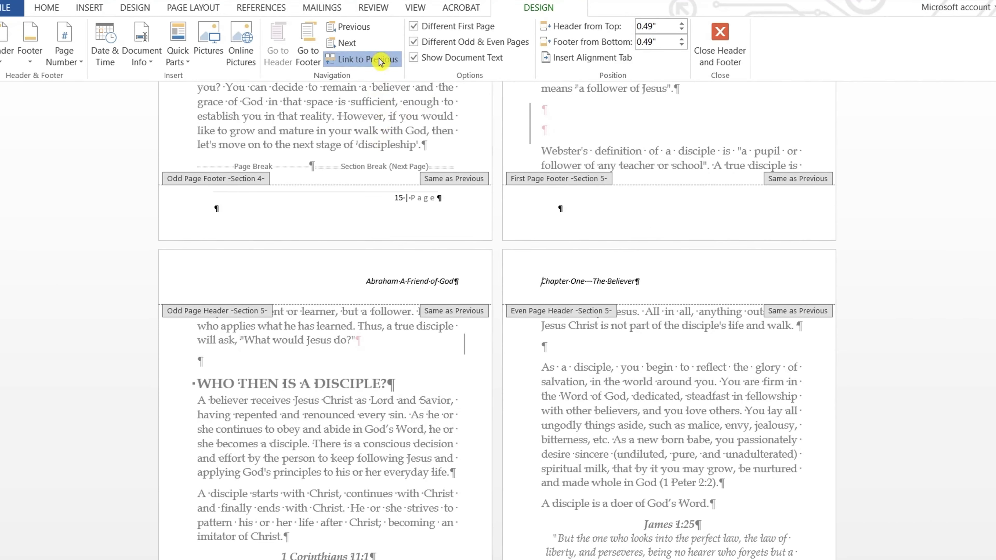
scroll(512, 185, down, 6)
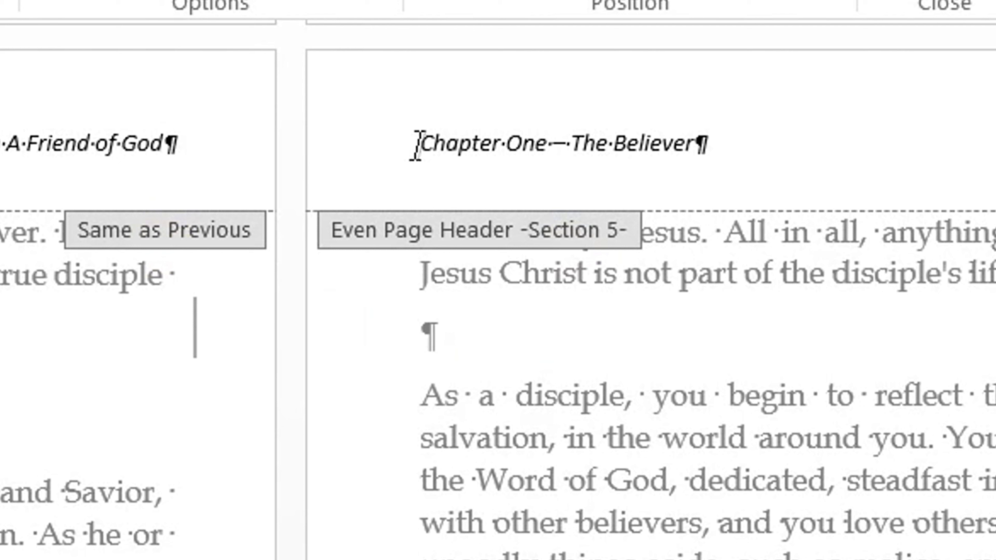
Step: Replace the Chapter Two section's even page header text with "Chapter Two - The Disciple" and return to the body text
triple_click(417, 146)
key(Delete)
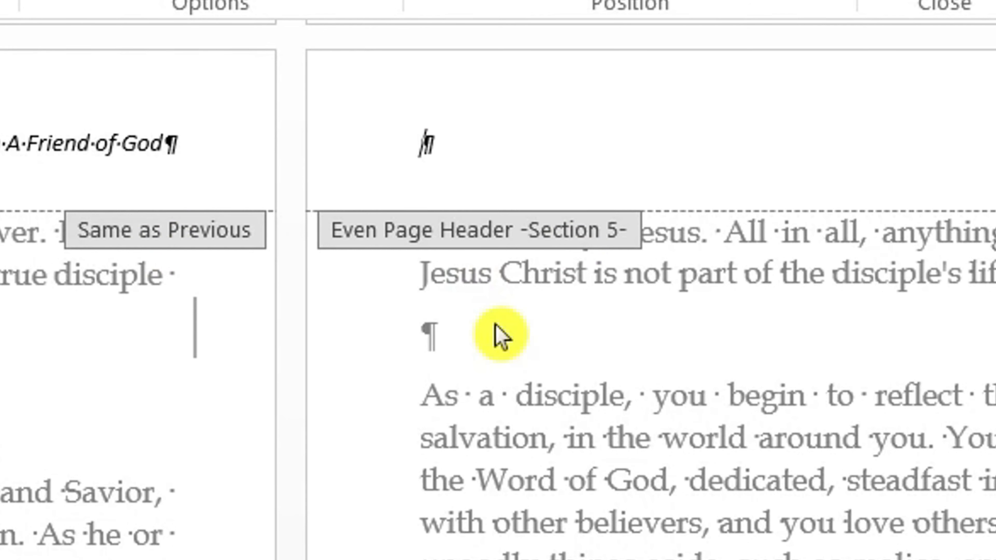
text(Chapter)
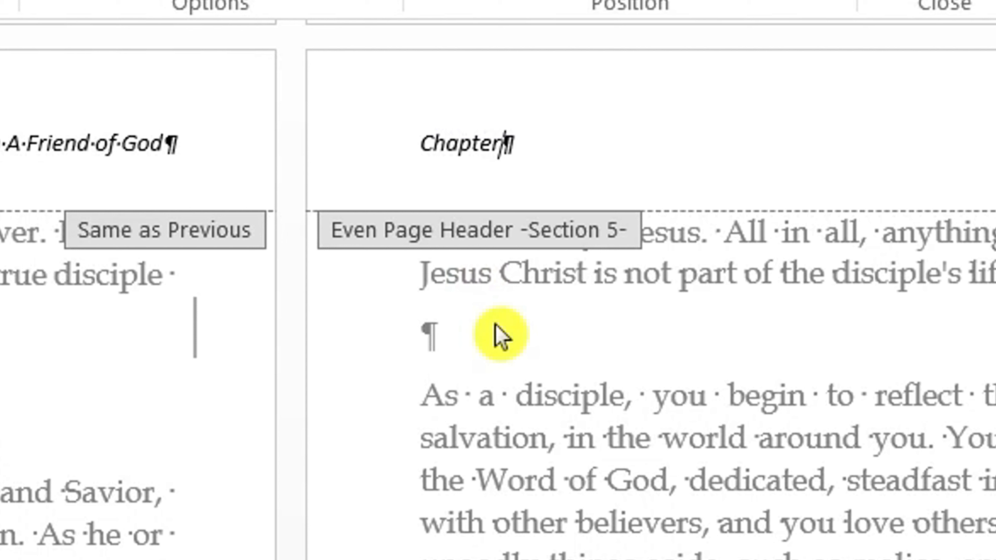
text(wo -  The)
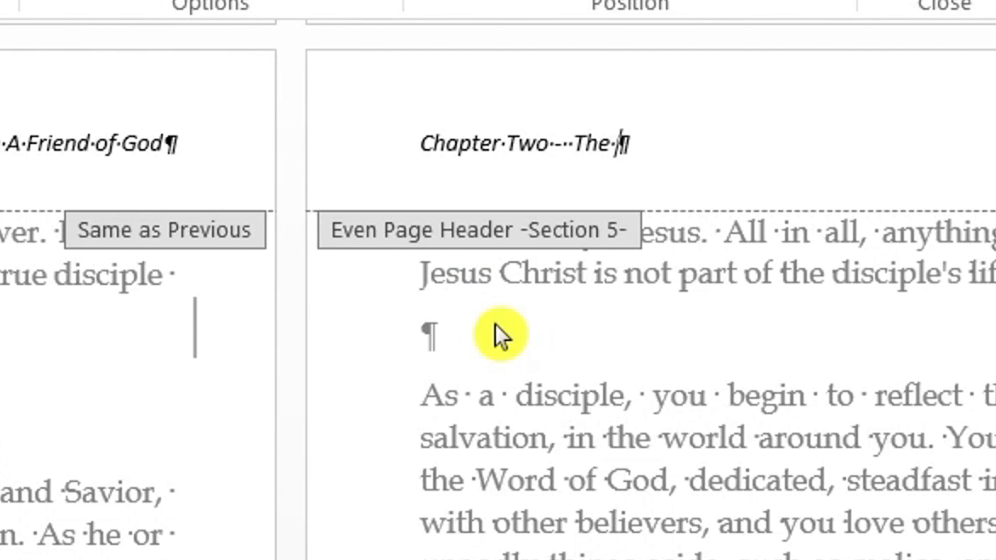
text( Disciple)
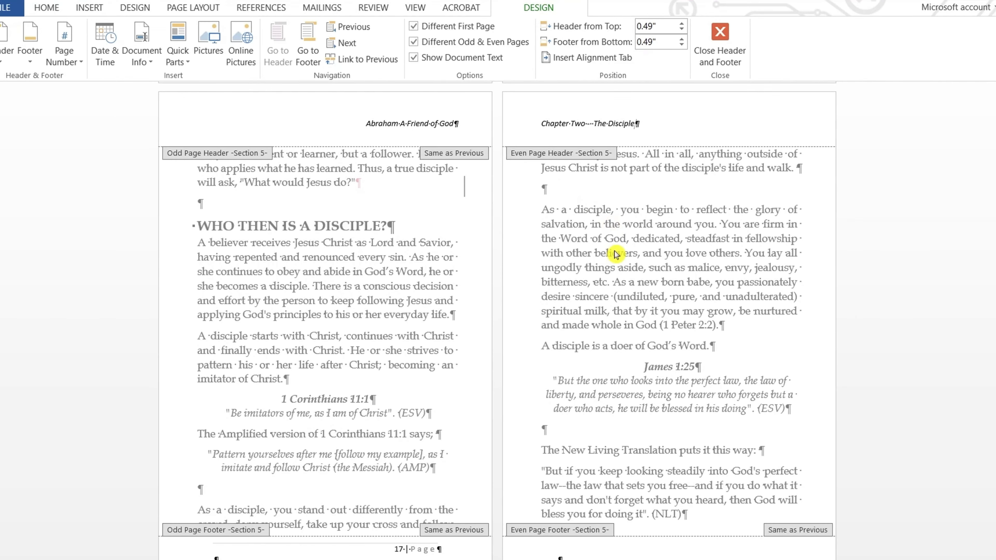
double_click(616, 251)
Step: Compare the even page headers of the Chapter One and Chapter Two pages
scroll(616, 251, up, 20)
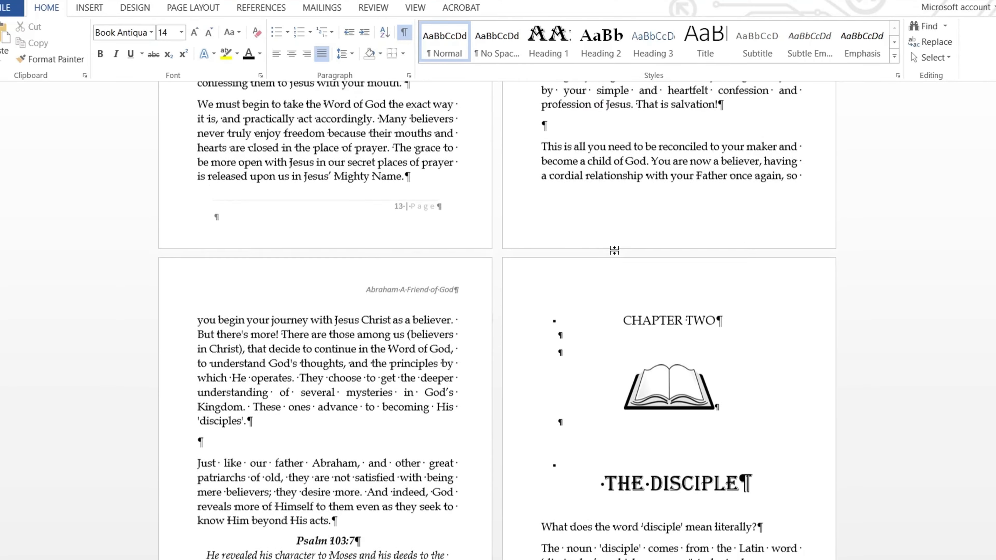
scroll(615, 251, up, 8)
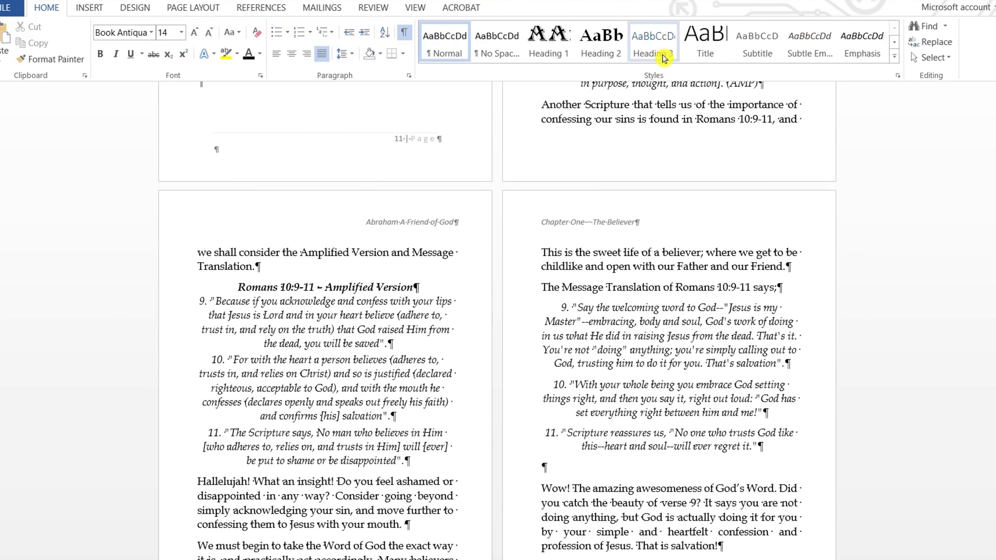
scroll(600, 235, down, 8)
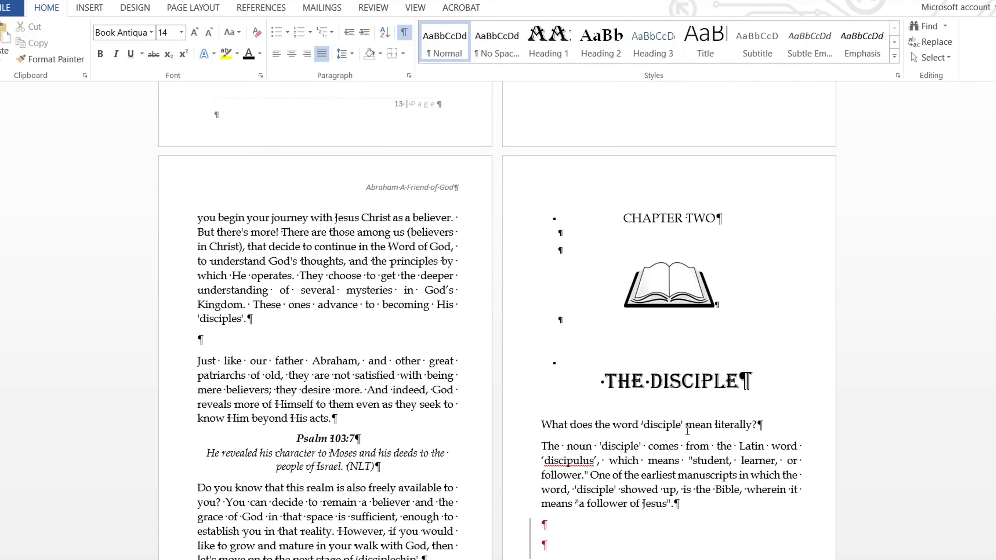
scroll(687, 431, down, 8)
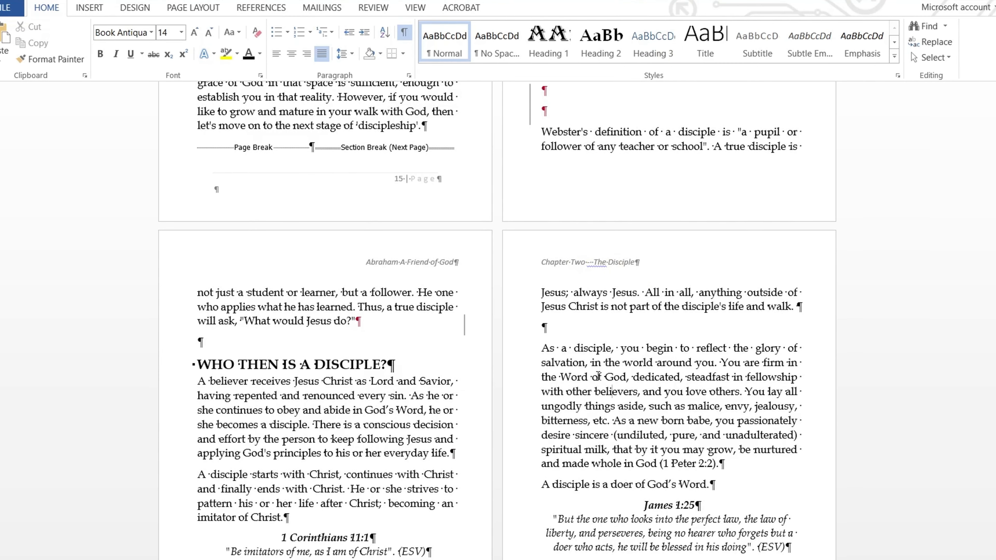
Step: Insert a Next Page section break directly before the CHAPTER THREE heading
scroll(598, 375, down, 15)
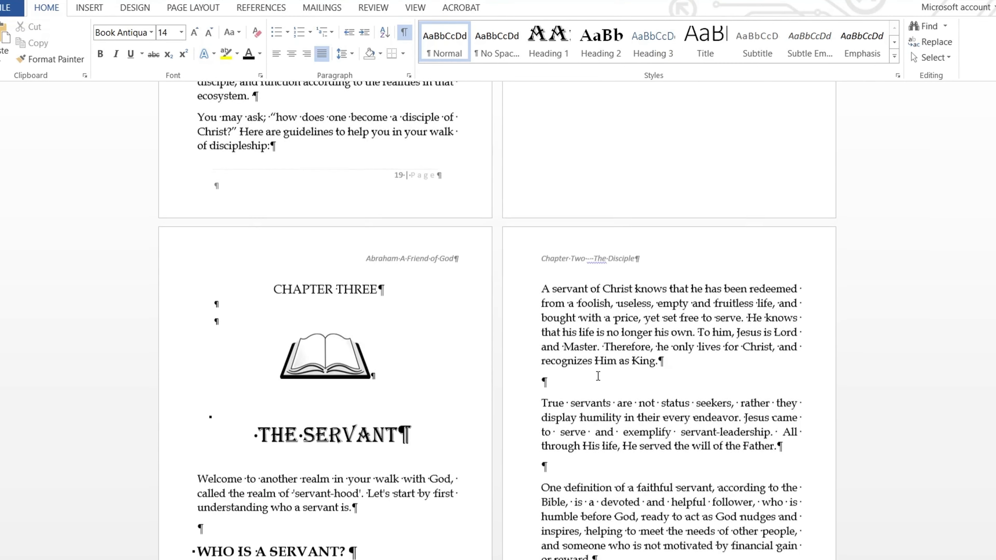
scroll(598, 376, down, 3)
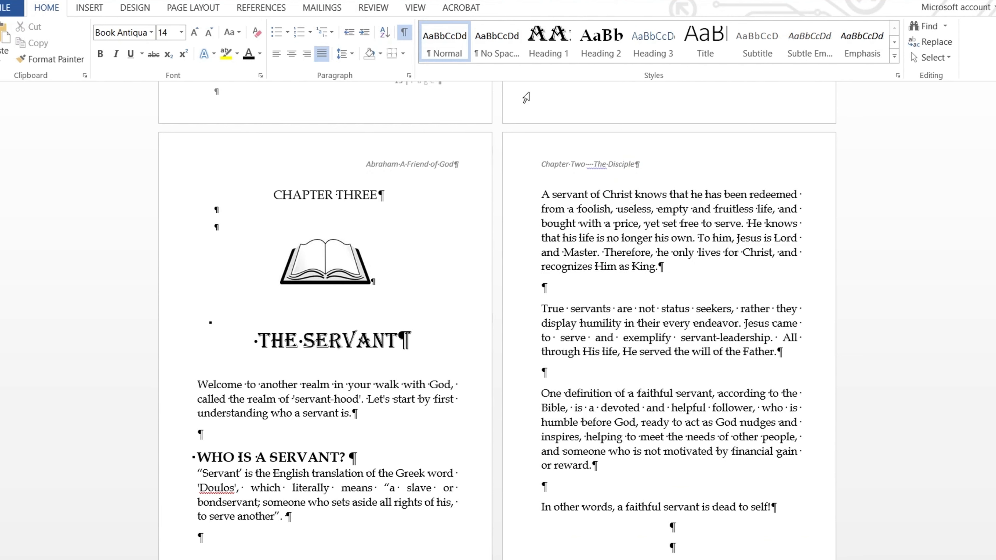
scroll(526, 98, up, 2)
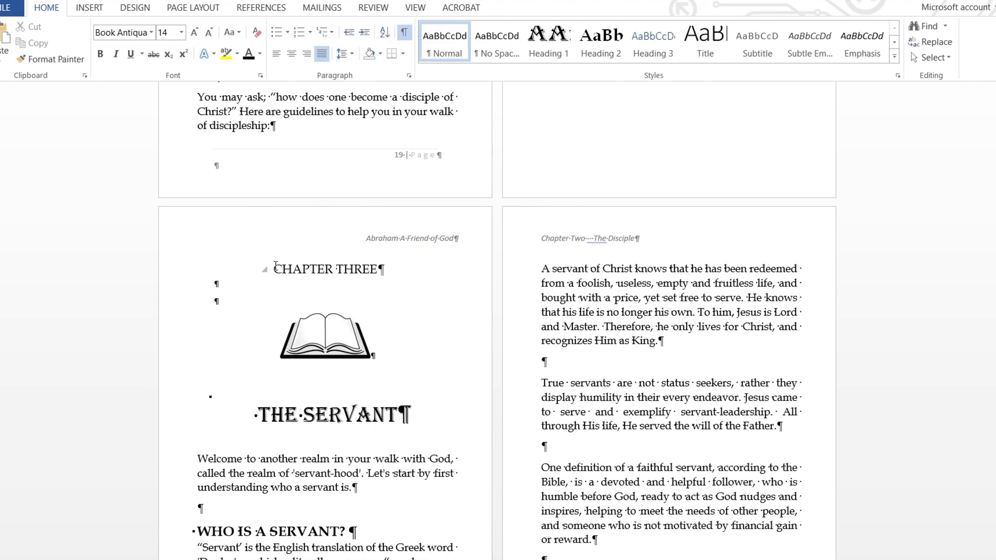
click(276, 269)
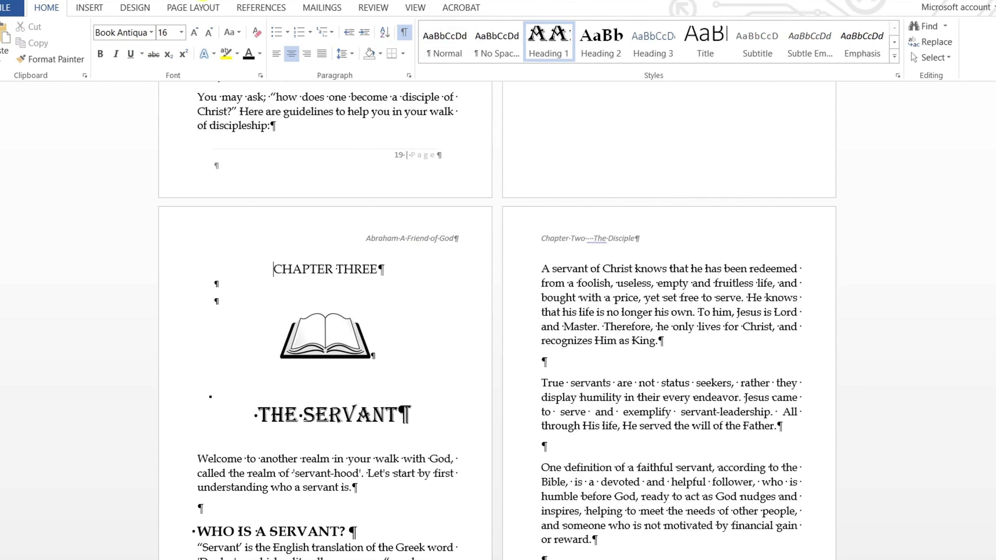
click(192, 8)
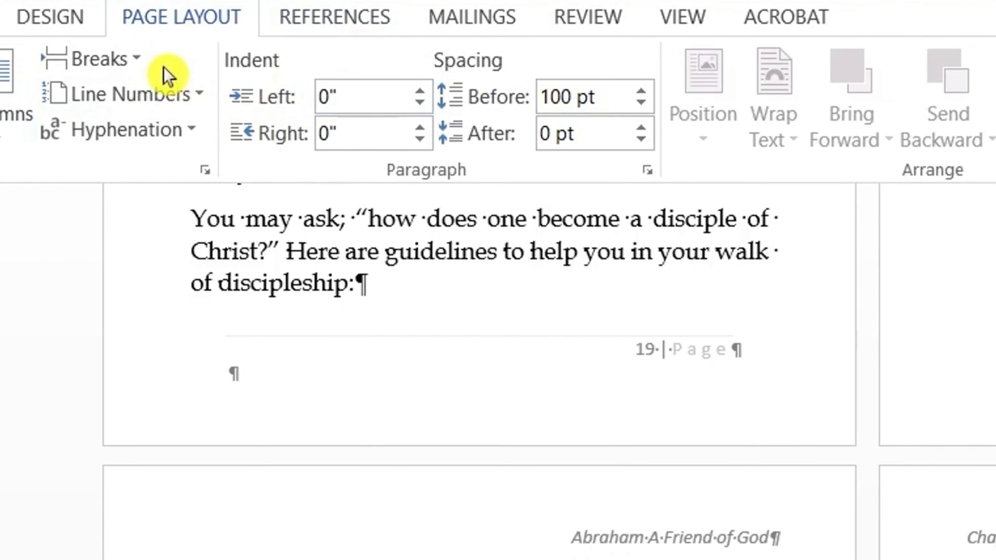
click(114, 63)
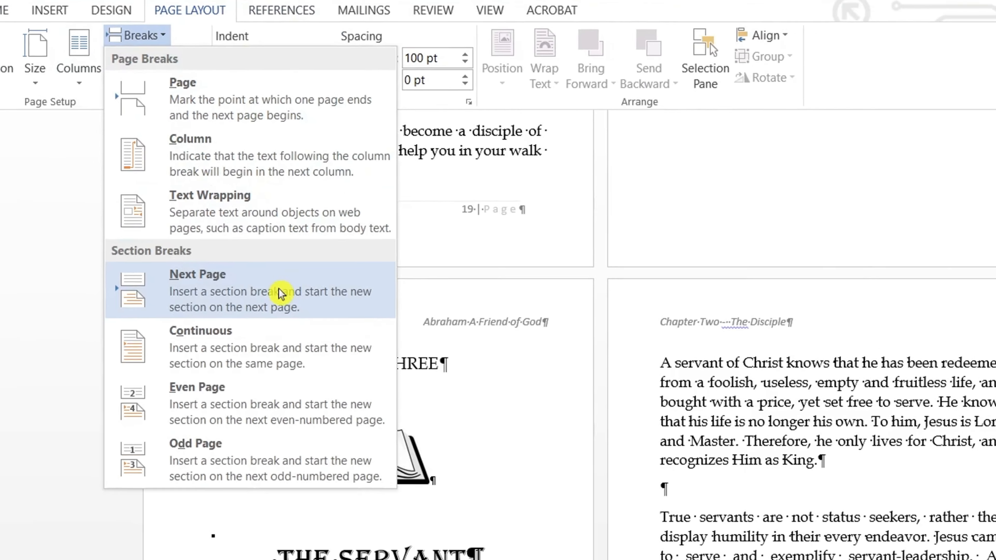
click(278, 288)
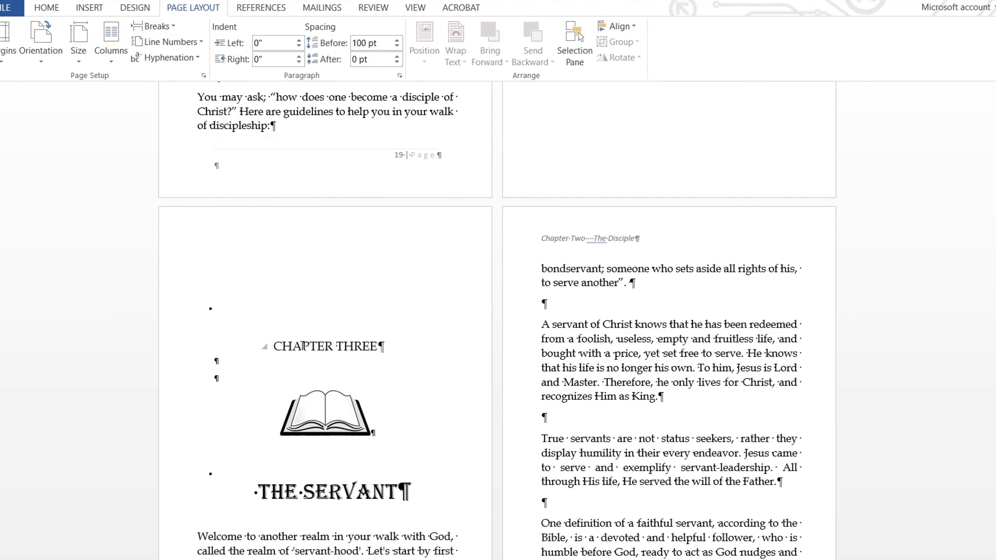
Step: Set the paragraph spacing before the CHAPTER THREE heading to 0 pt
double_click(388, 42)
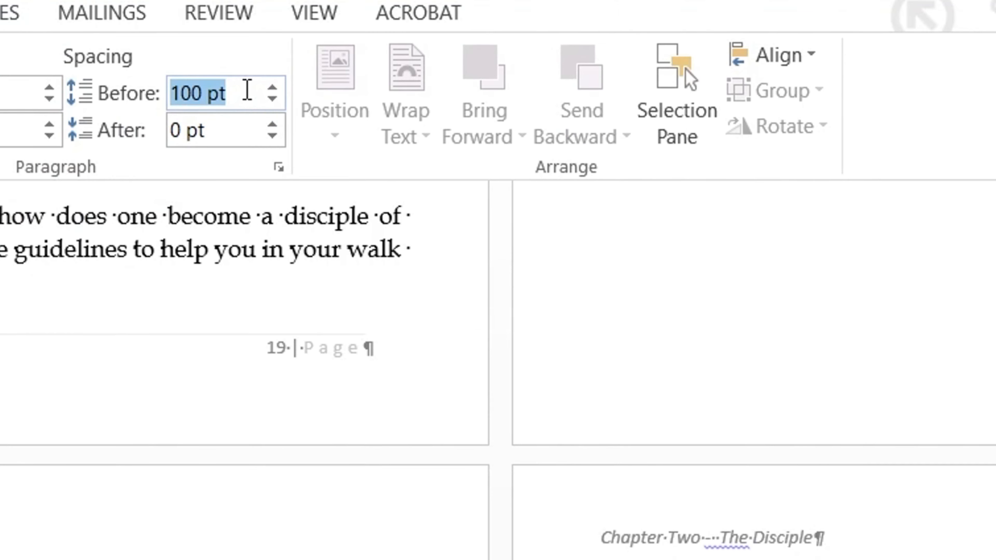
text(0)
key(Return)
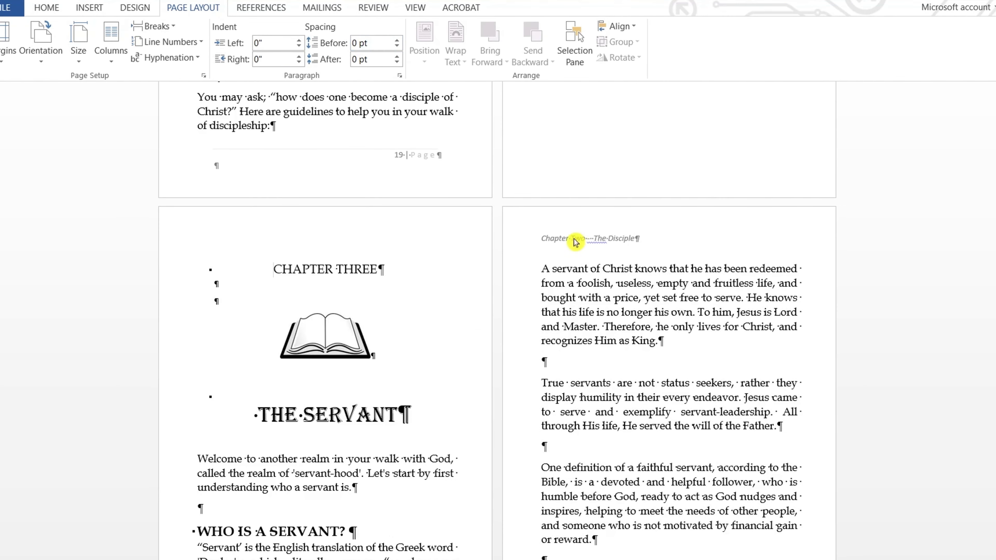
Step: Unlink the Chapter Three section's even page header from the previous section and change "Two" to "Three" in it
double_click(541, 241)
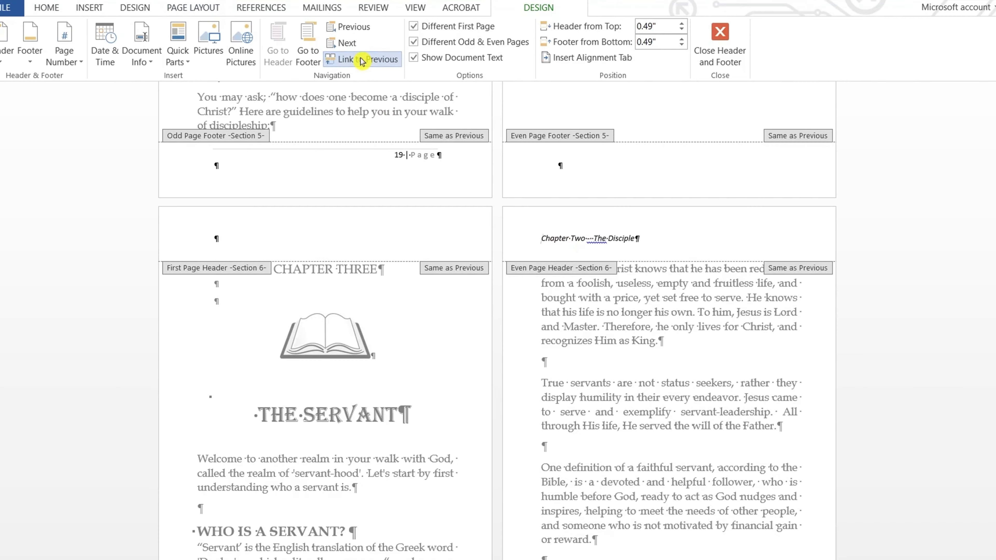
click(361, 59)
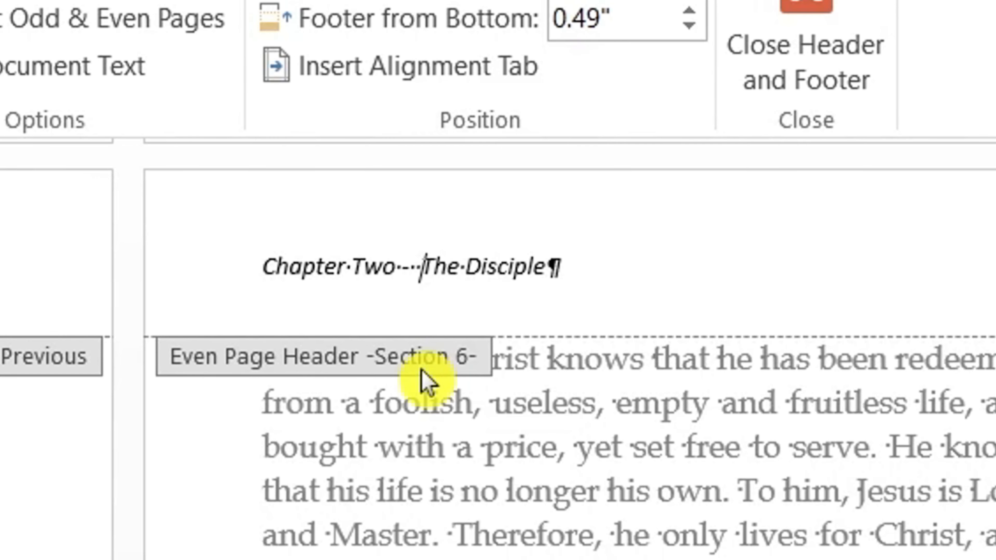
key(Left)
key(Left)
key(BackSpace)
key(BackSpace)
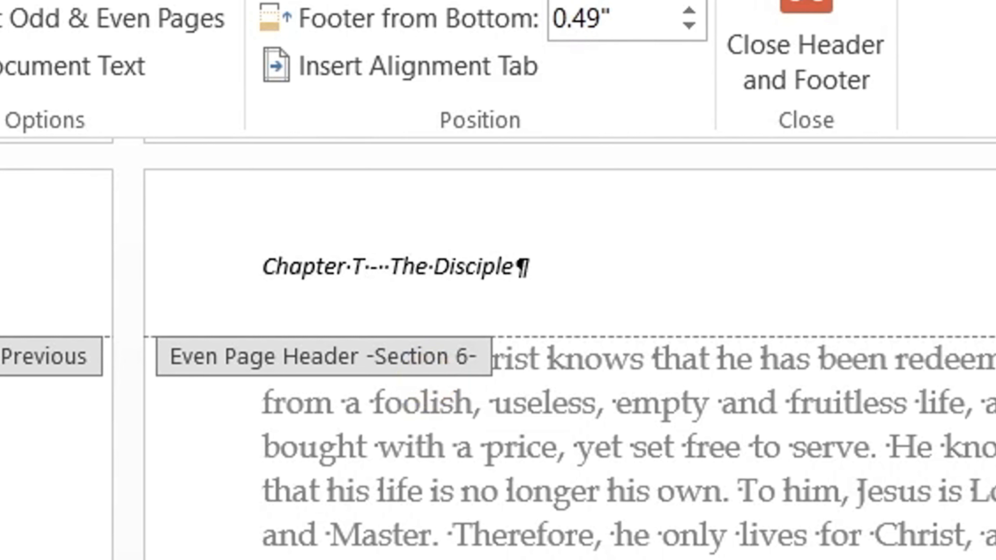
text(hree)
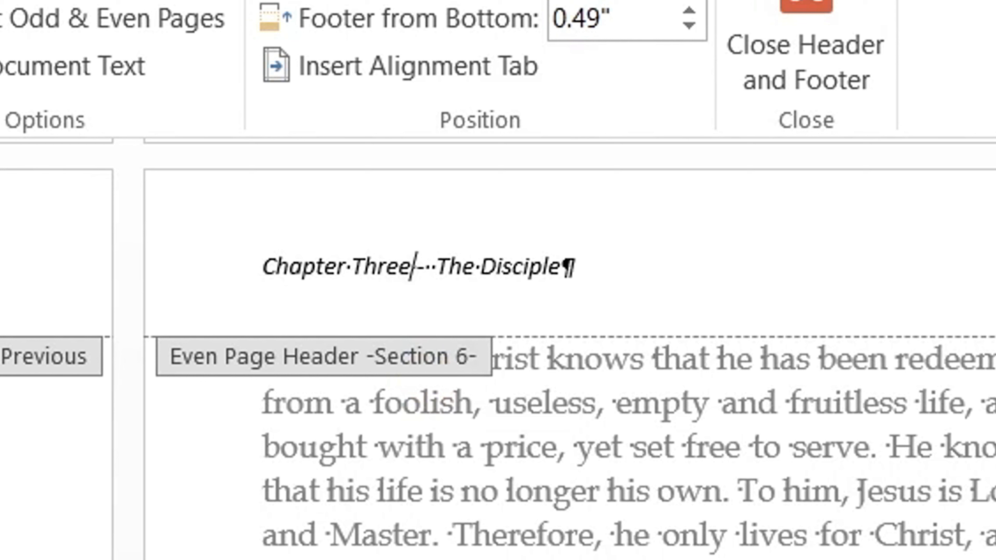
Step: Replace "Disciple" with "Servant" in the Chapter Three section's even page header and return to the body text
key(Right)
key(Right)
key(Right)
key(Right)
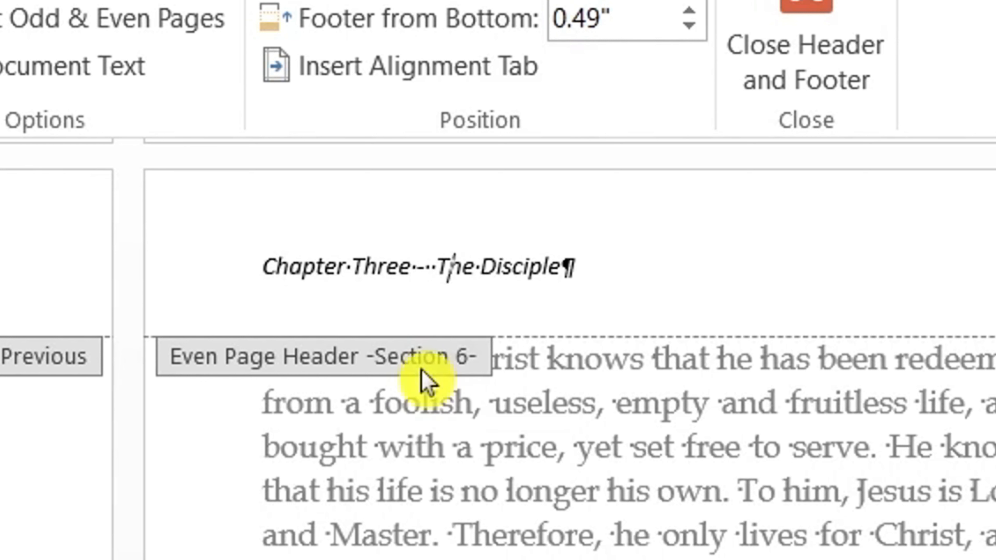
key(Right)
key(Right)
key(Delete)
key(Delete)
key(Delete)
key(Delete)
key(Delete)
key(Delete)
key(Delete)
key(Delete)
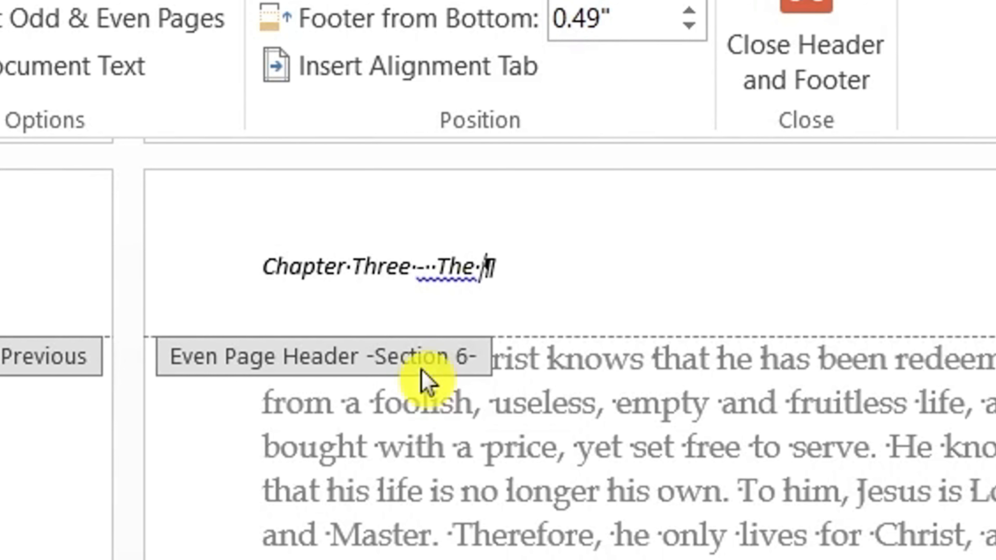
text(Serv)
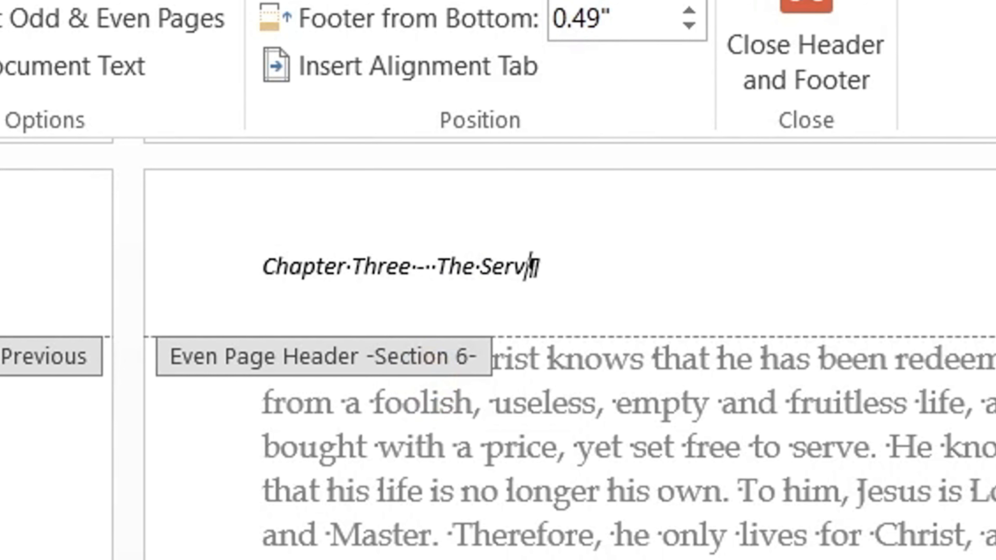
text(ant)
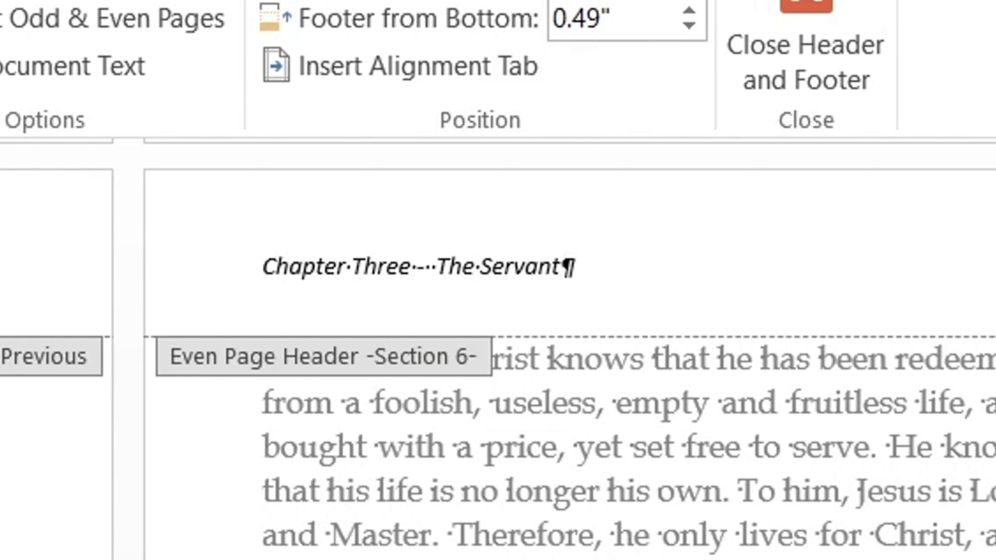
double_click(540, 415)
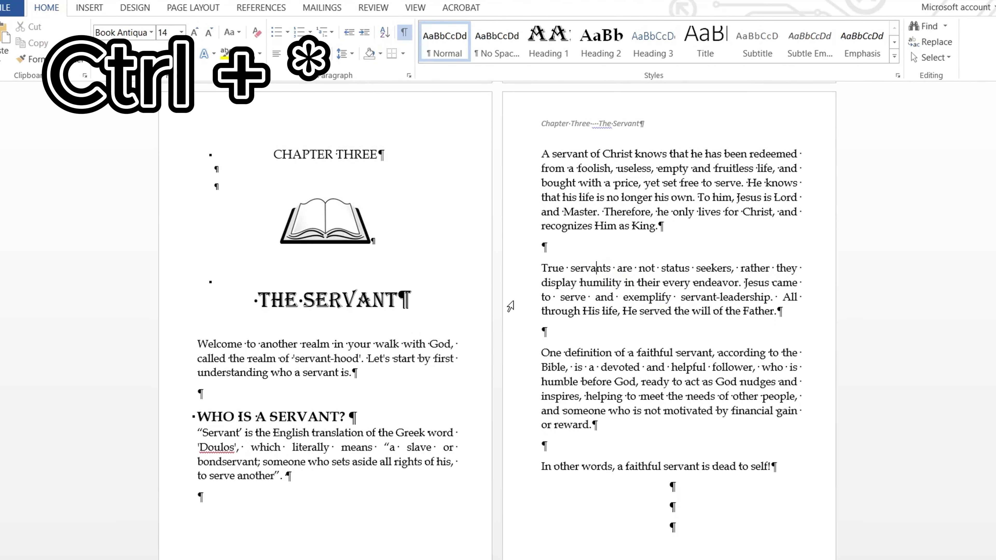
Step: Hide the formatting marks and review the odd and even page headers across the Chapter Three pages
key(ctrl+shift+8)
ctrl+scroll(666, 281, down, 5)
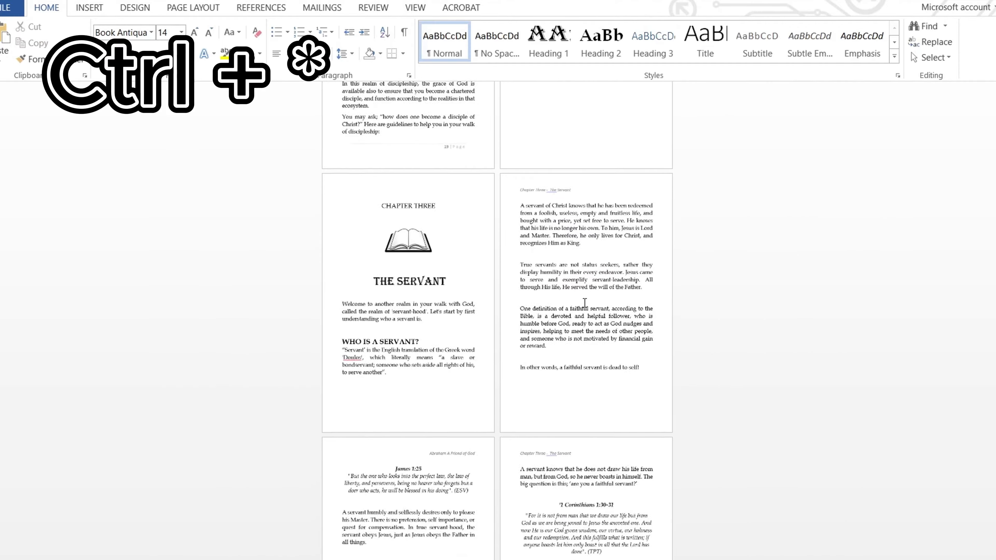
scroll(584, 303, up, 2)
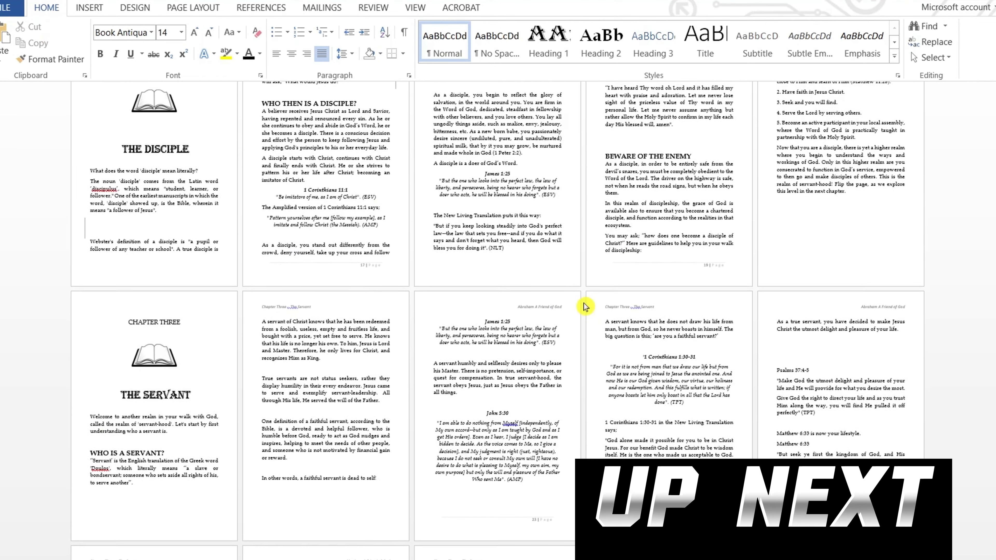
ctrl+scroll(585, 303, up, 4)
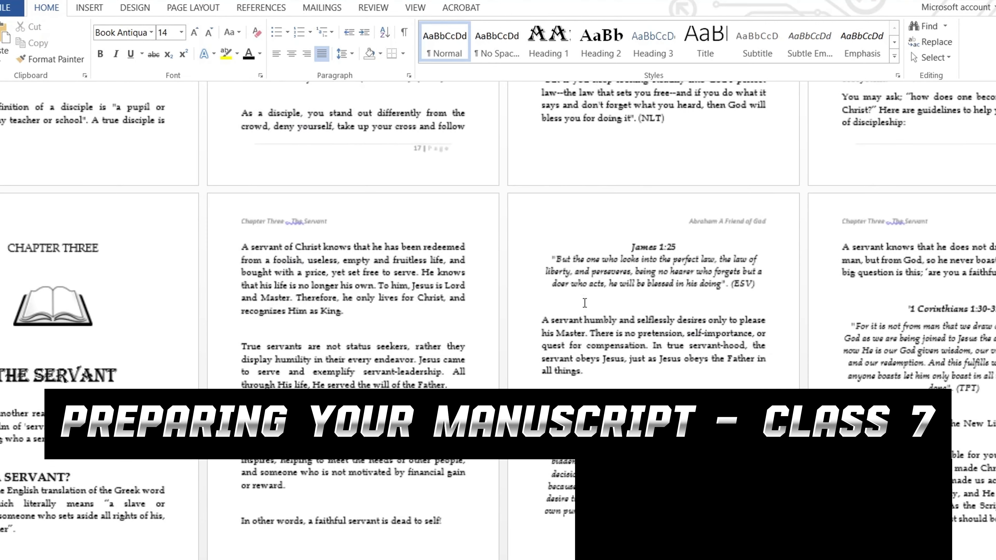
scroll(585, 303, down, 10)
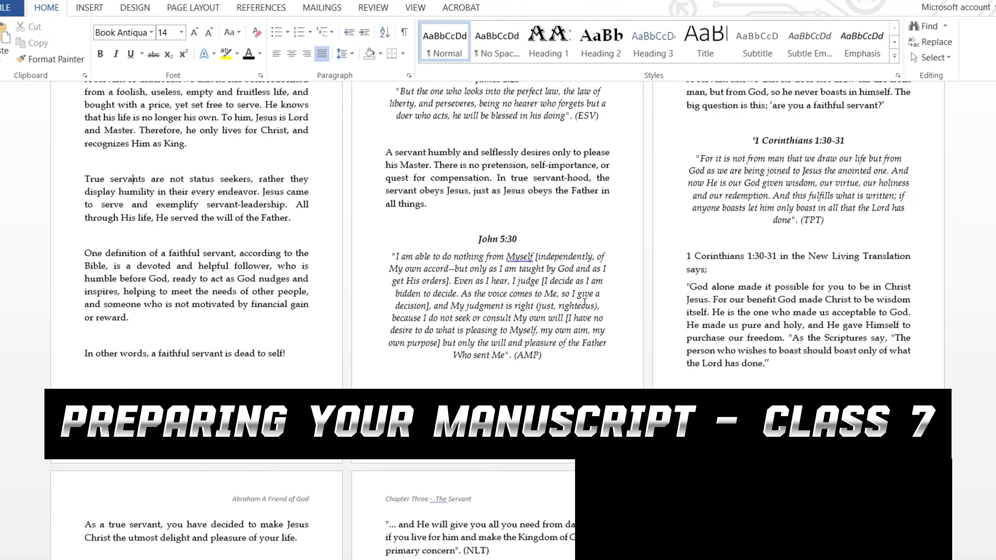